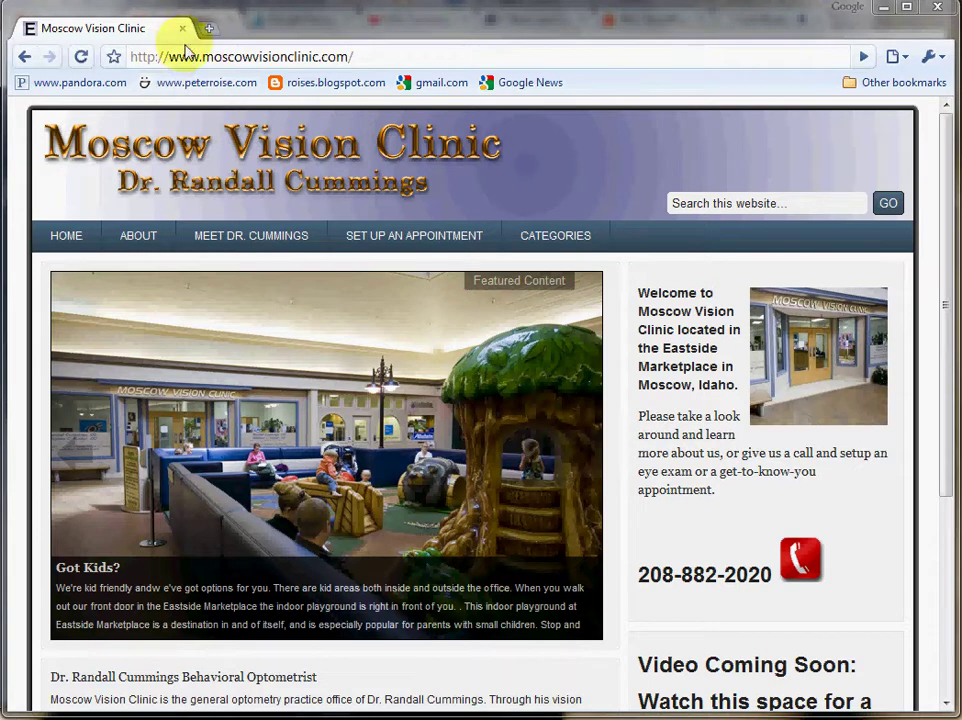
# Load the clinic site's admin login page by appending wp-admin to its address.
pyautogui.click(369, 57)
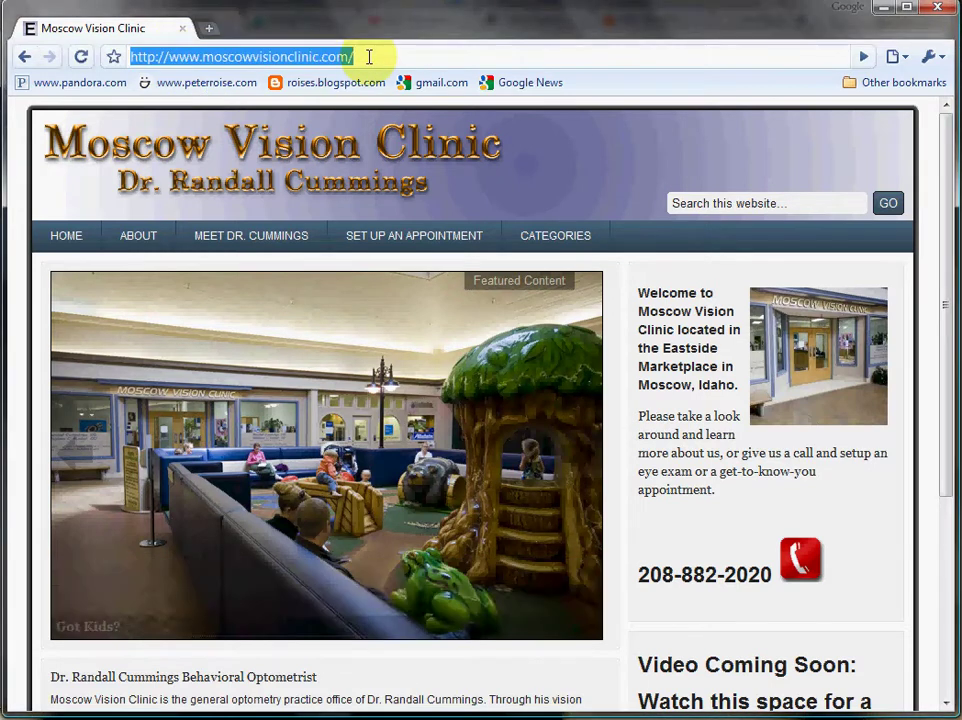
pyautogui.click(369, 57)
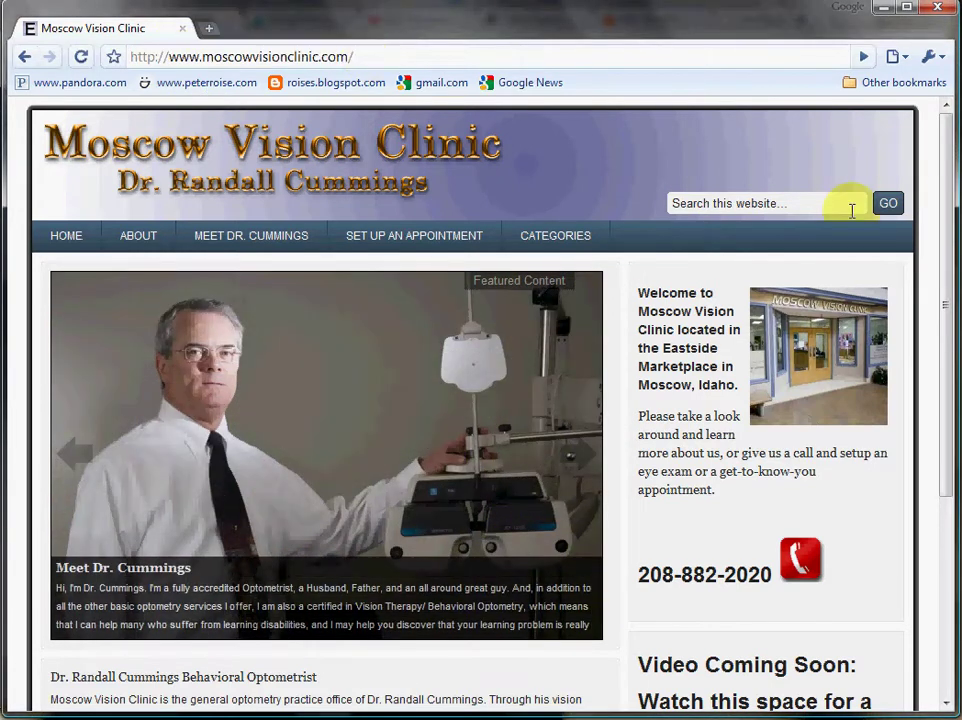
pyautogui.scroll(-1, 955, 222)
pyautogui.moveTo(955, 222); pyautogui.dragTo(947, 386)
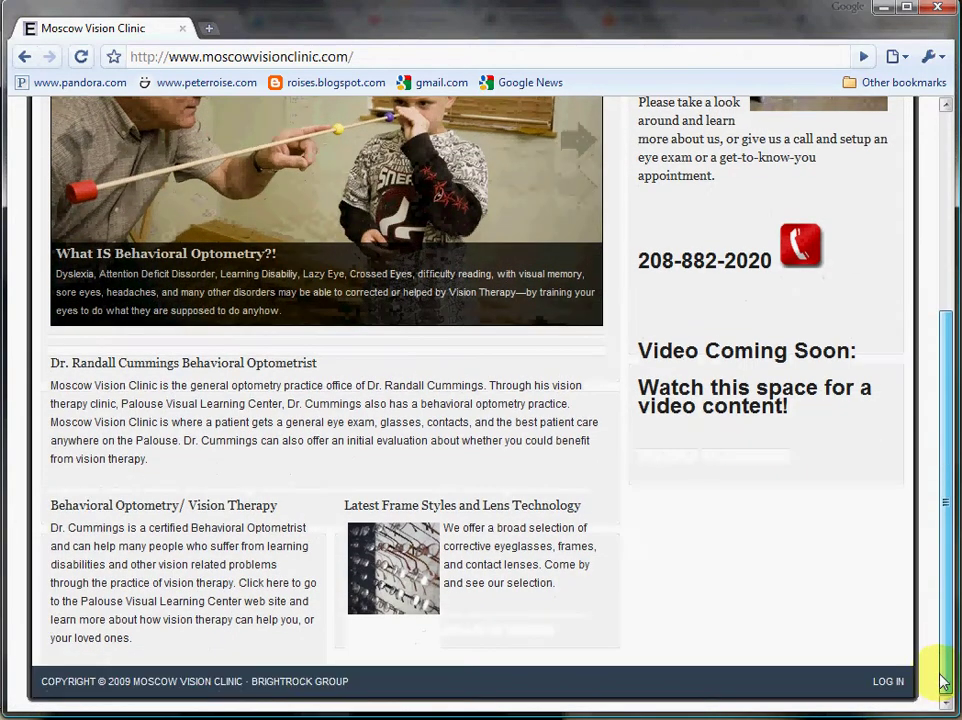
pyautogui.moveTo(940, 680); pyautogui.dragTo(906, 419)
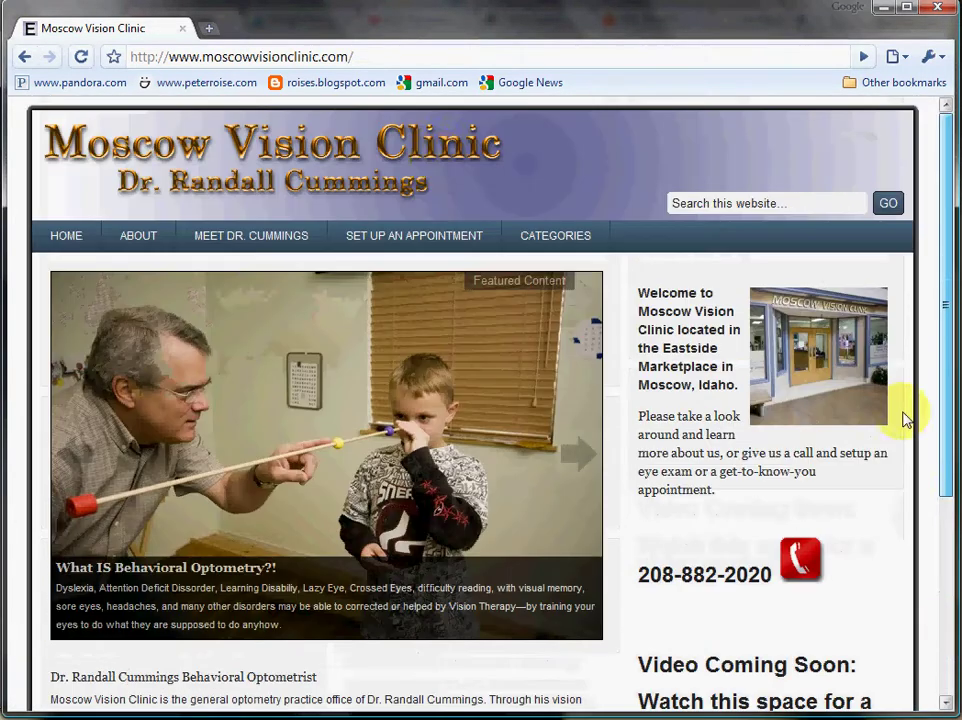
pyautogui.click(368, 60)
pyautogui.click(380, 57)
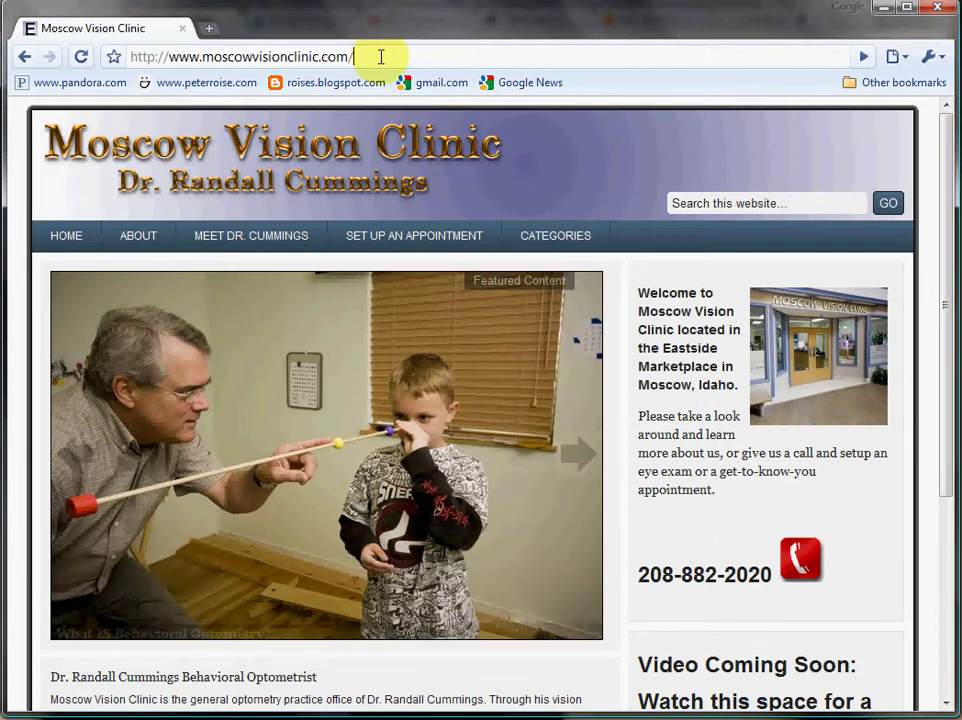
pyautogui.write('wp-admin')
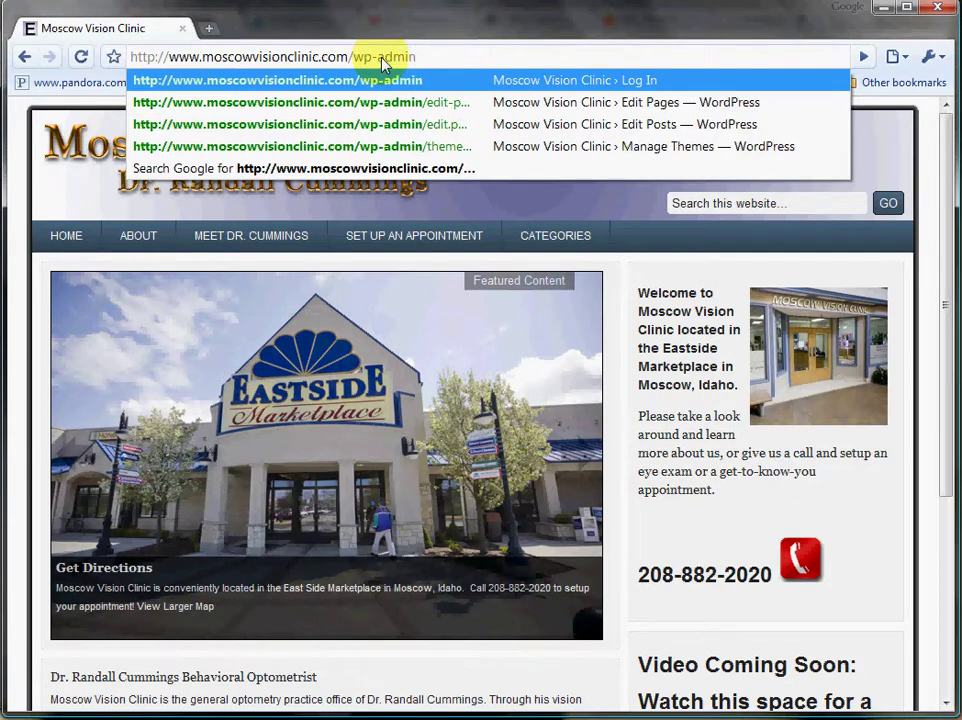
pyautogui.press('Return')
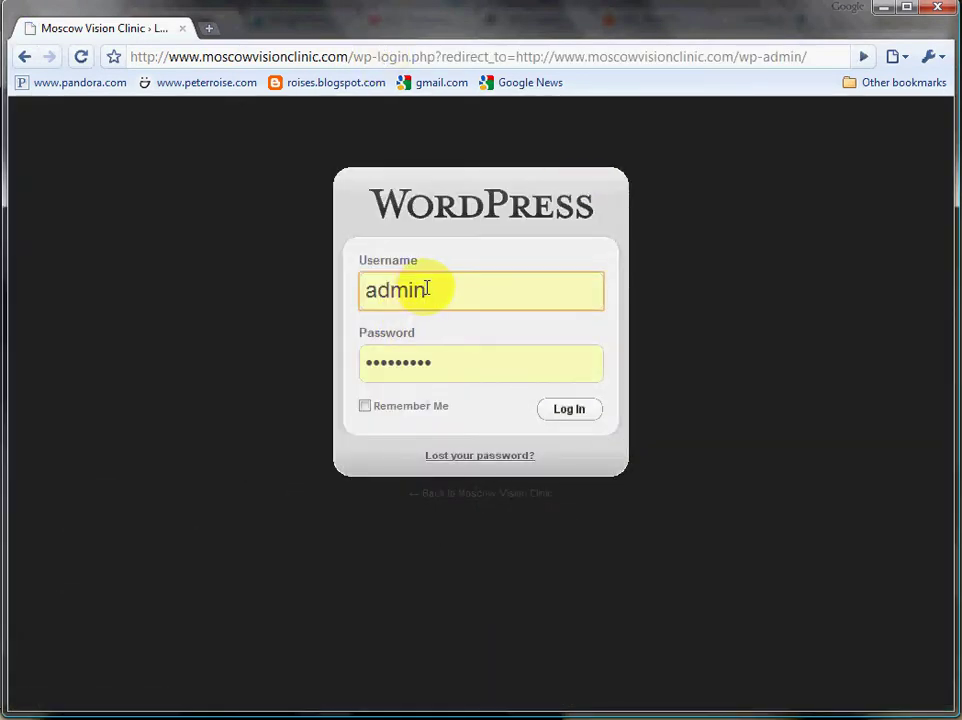
# Clear the saved credentials and log in with the office username and its password.
pyautogui.moveTo(428, 289); pyautogui.dragTo(308, 299)
pyautogui.press('BackSpace')
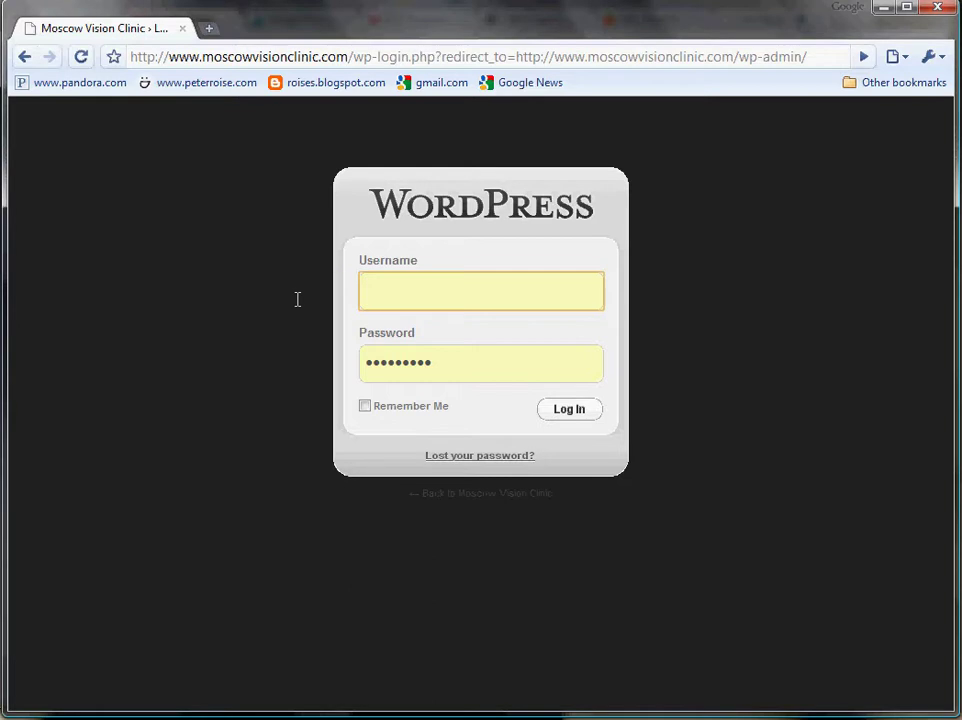
pyautogui.moveTo(447, 365); pyautogui.dragTo(310, 364)
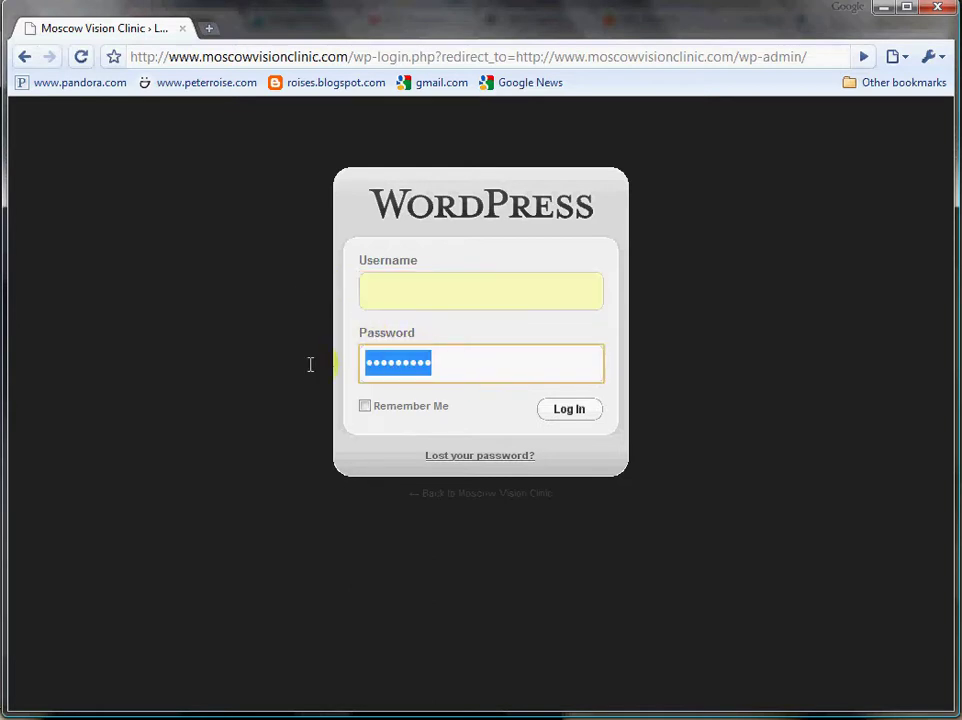
pyautogui.press('BackSpace')
pyautogui.click(379, 293)
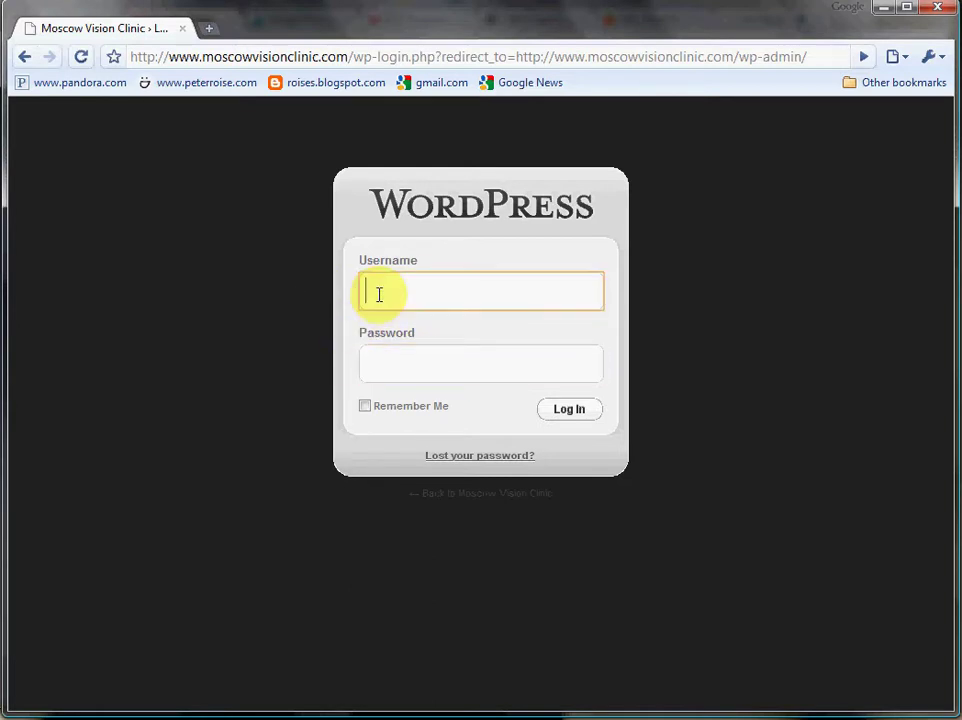
pyautogui.write('office')
pyautogui.click(418, 354)
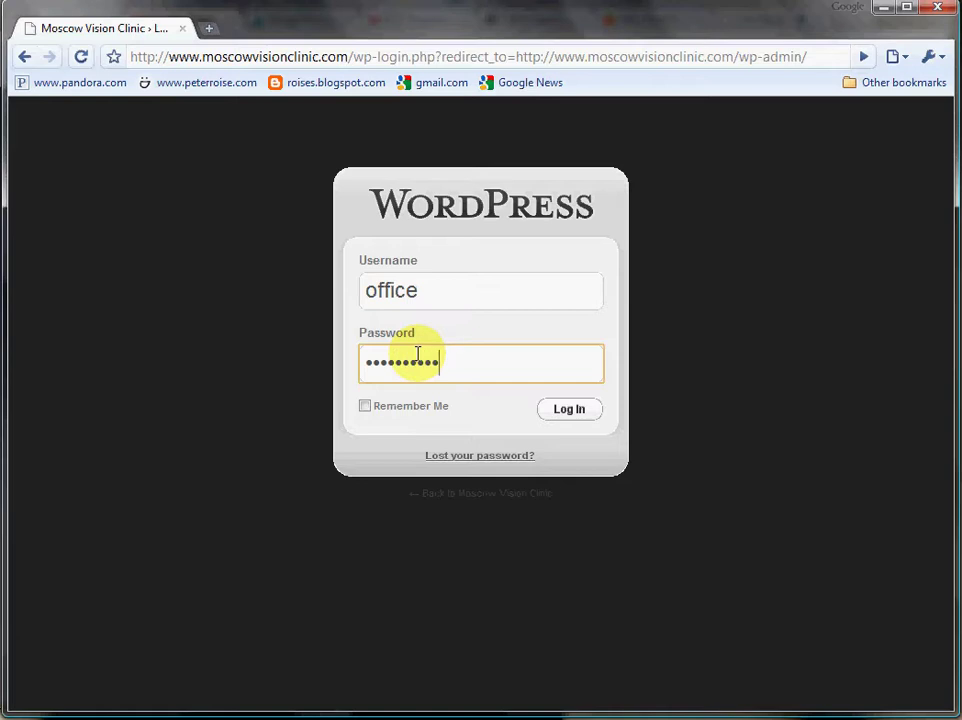
pyautogui.click(562, 412)
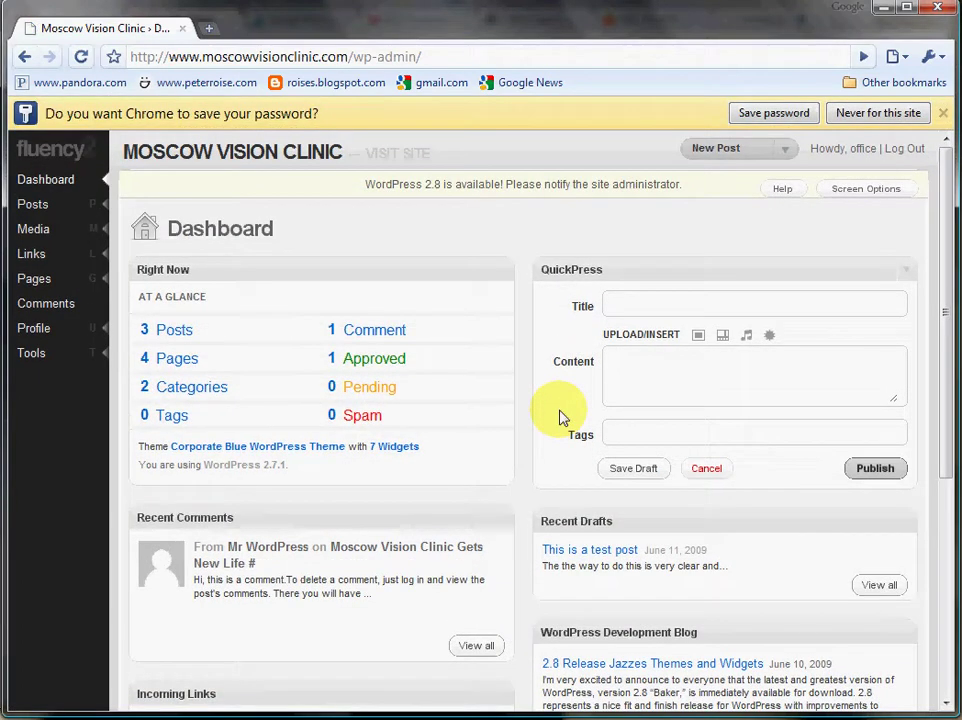
# Dismiss Chrome's save-password prompt and look over the New content dropdown.
pyautogui.click(943, 114)
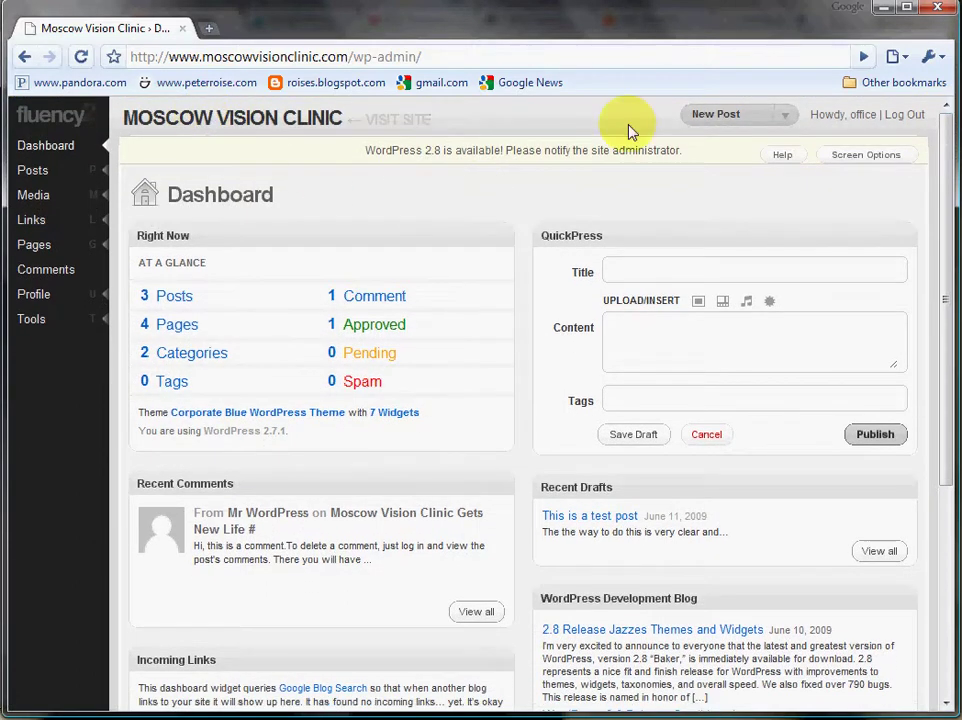
pyautogui.click(790, 122)
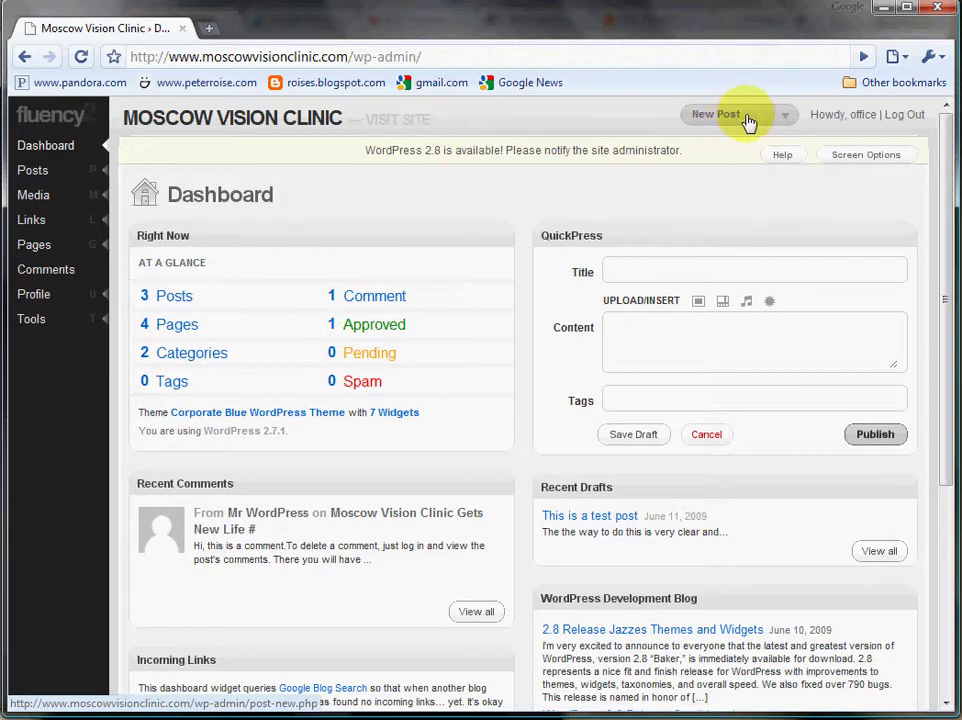
pyautogui.click(786, 116)
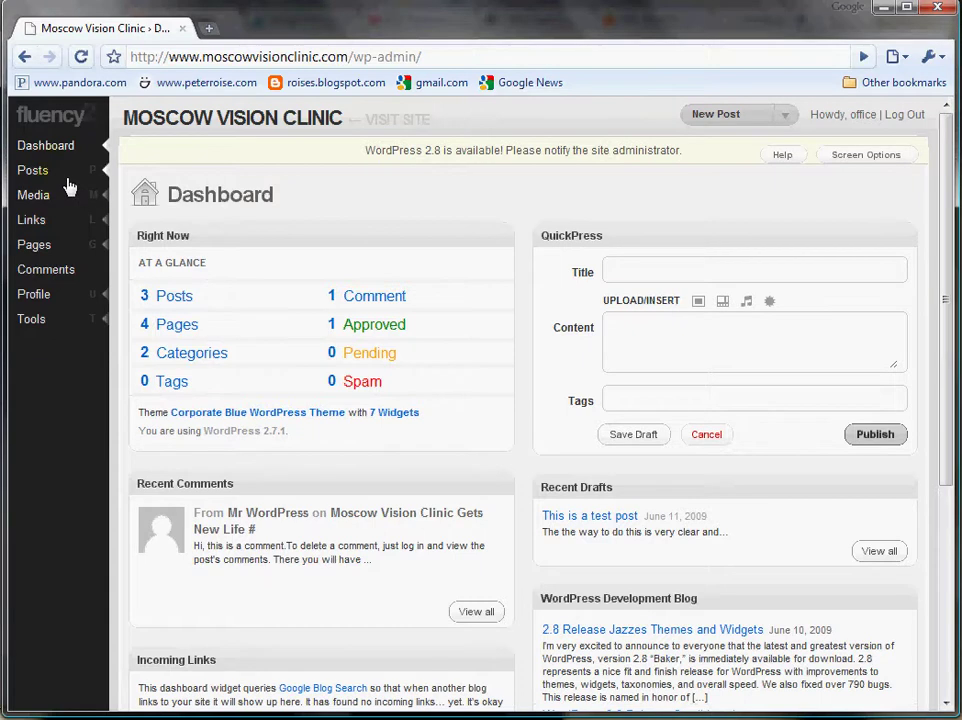
# Open a new Chrome tab showing the most-visited sites.
pyautogui.moveTo(58, 251)
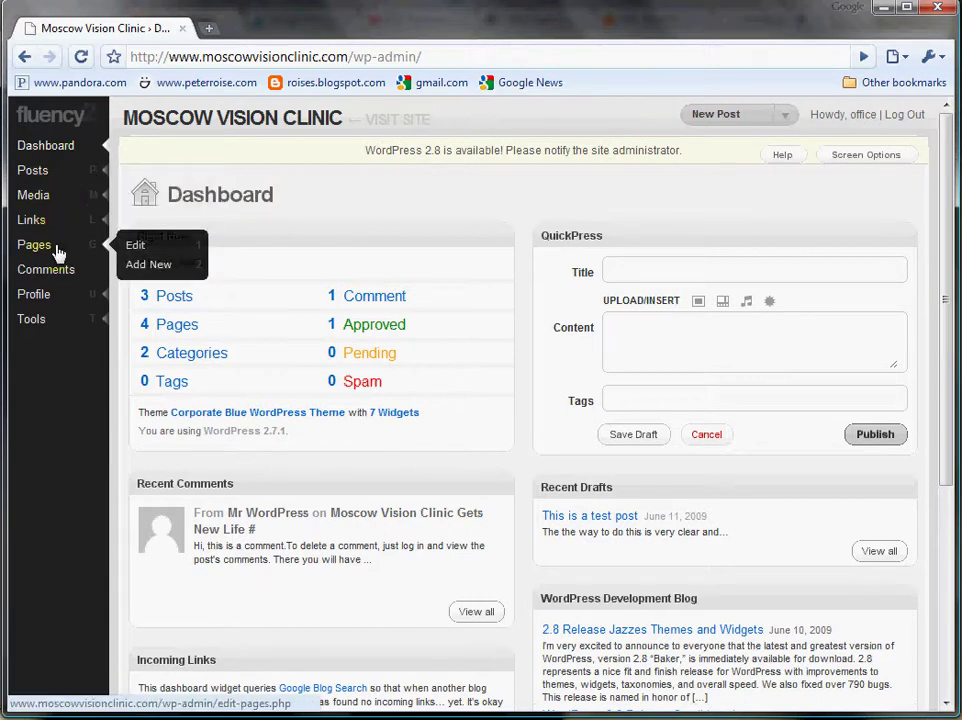
pyautogui.moveTo(63, 178)
pyautogui.click(208, 28)
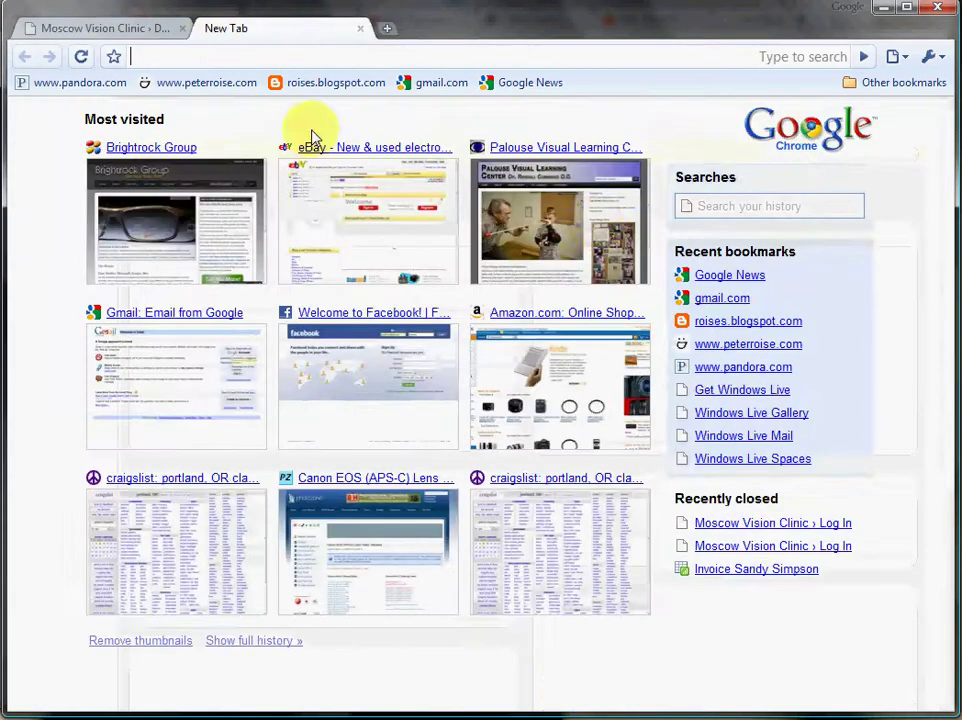
# Reach the Moscow Vision Clinic homepage via the Palouse Visual Learning site, then return to the Dashboard tab.
pyautogui.click(593, 231)
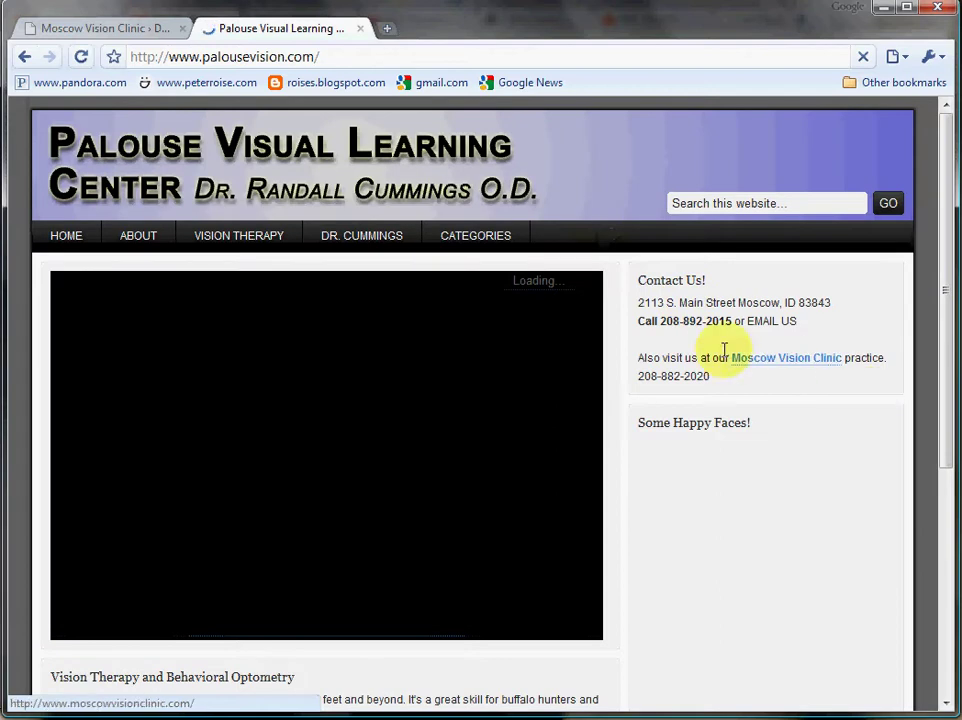
pyautogui.click(781, 363)
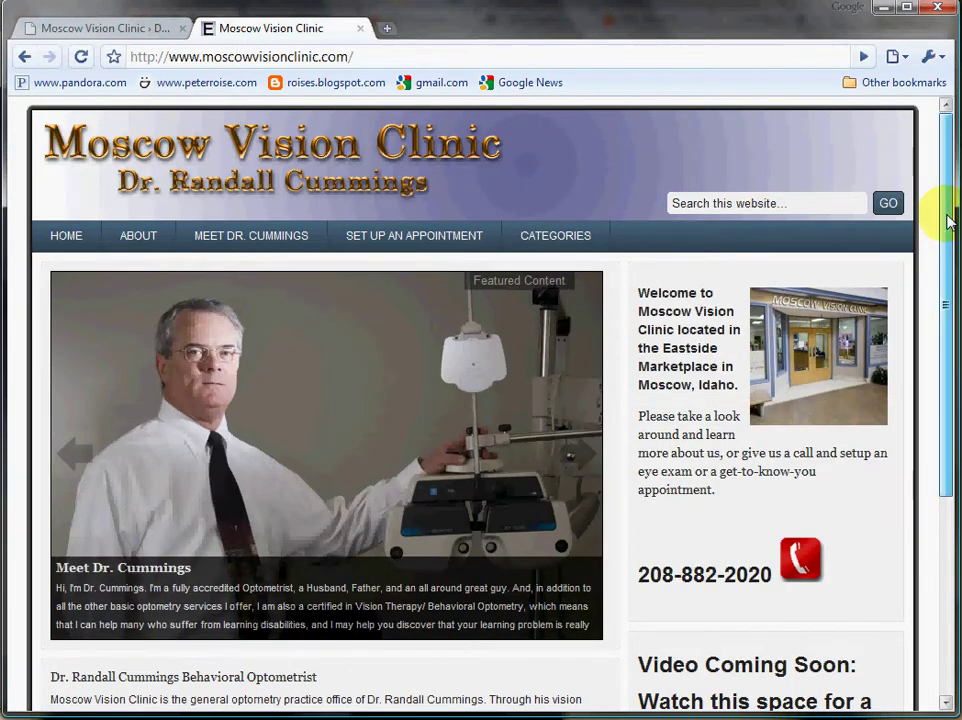
pyautogui.moveTo(948, 220); pyautogui.dragTo(938, 247)
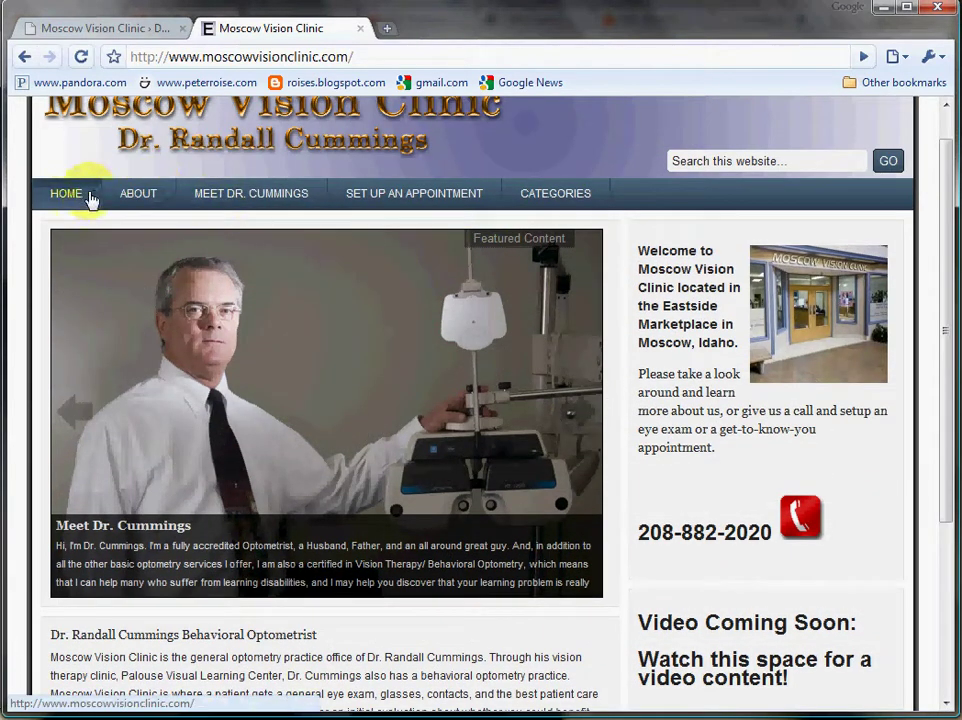
pyautogui.moveTo(541, 199)
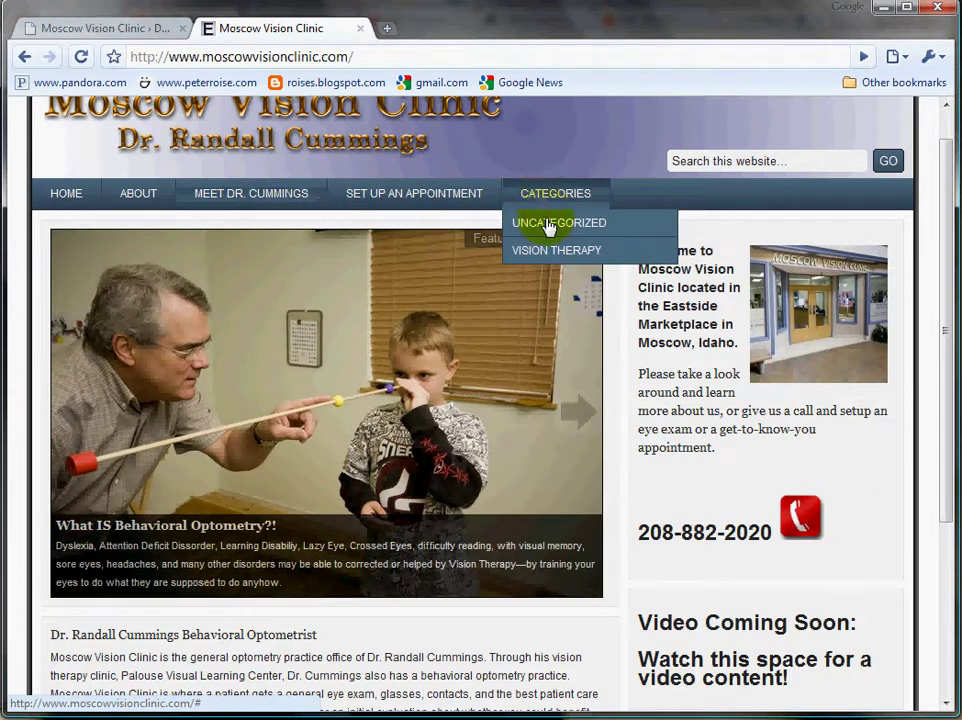
pyautogui.moveTo(421, 204)
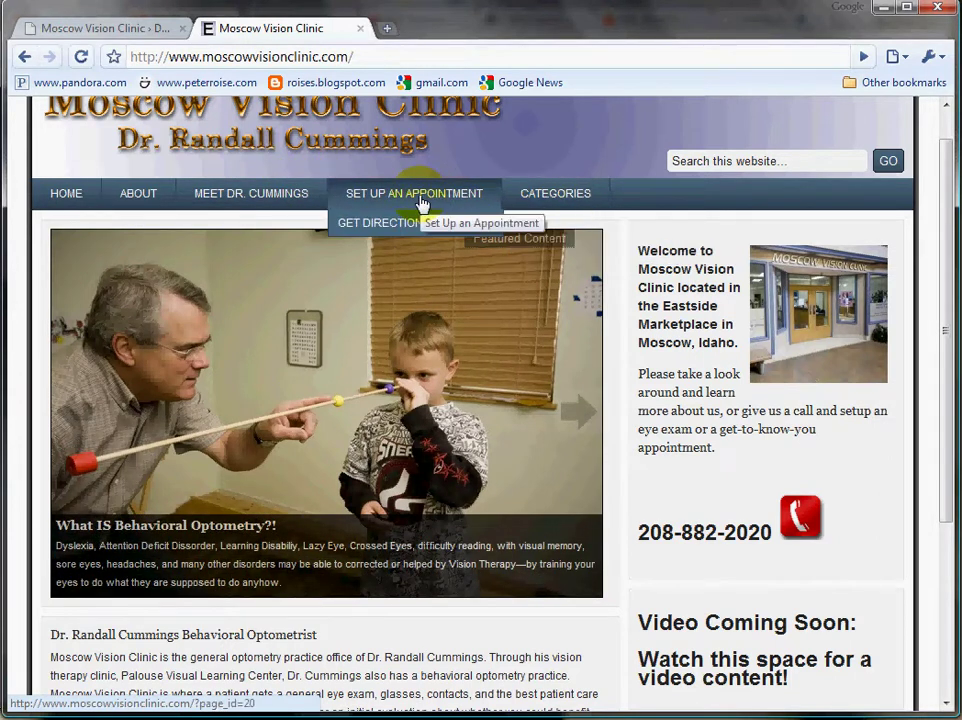
pyautogui.click(83, 33)
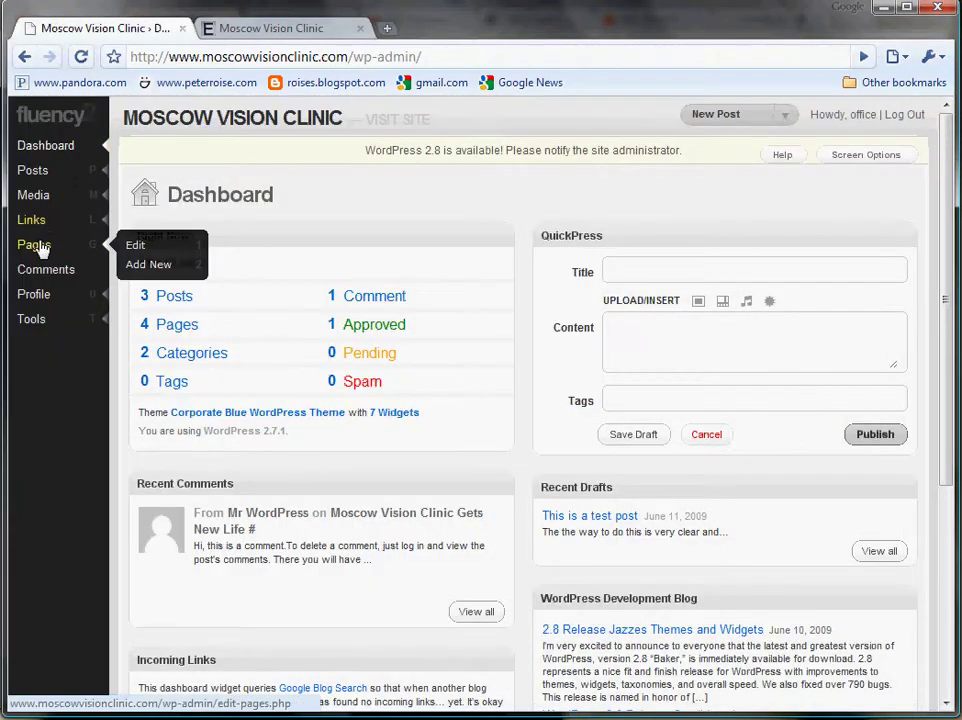
# Check the live site, then open Meet Dr. Cummings from the Pages list in the editor.
pyautogui.click(140, 247)
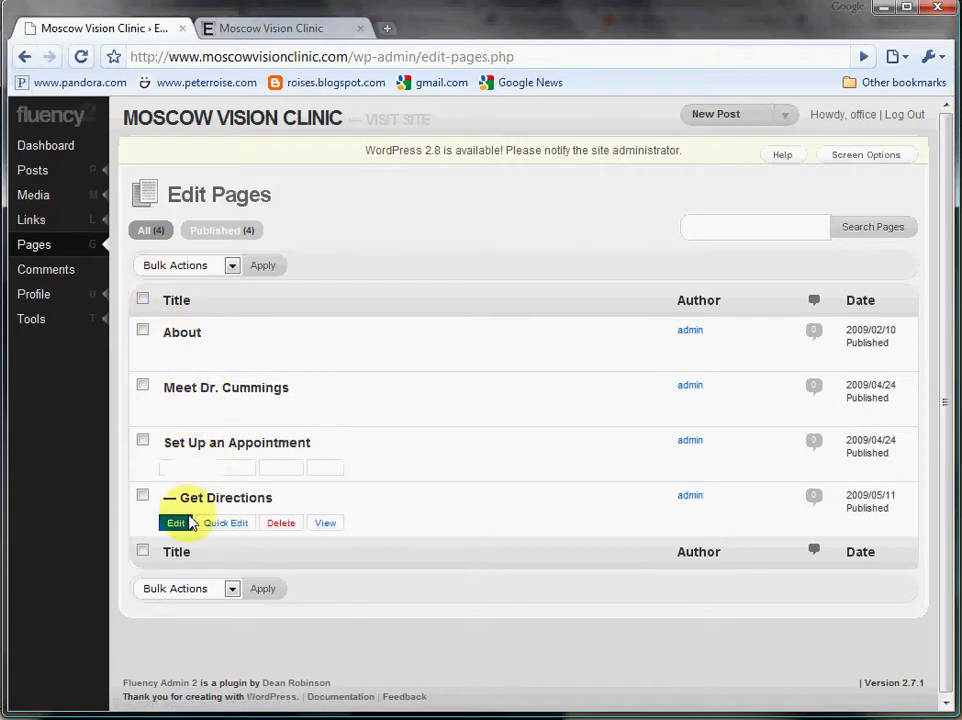
pyautogui.click(281, 34)
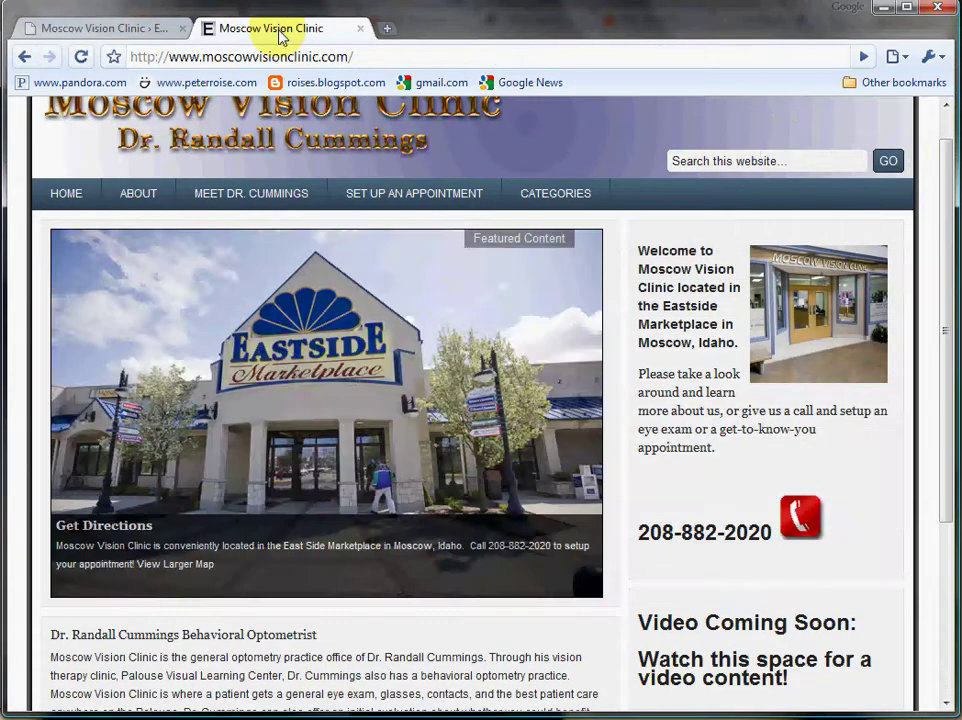
pyautogui.moveTo(365, 189)
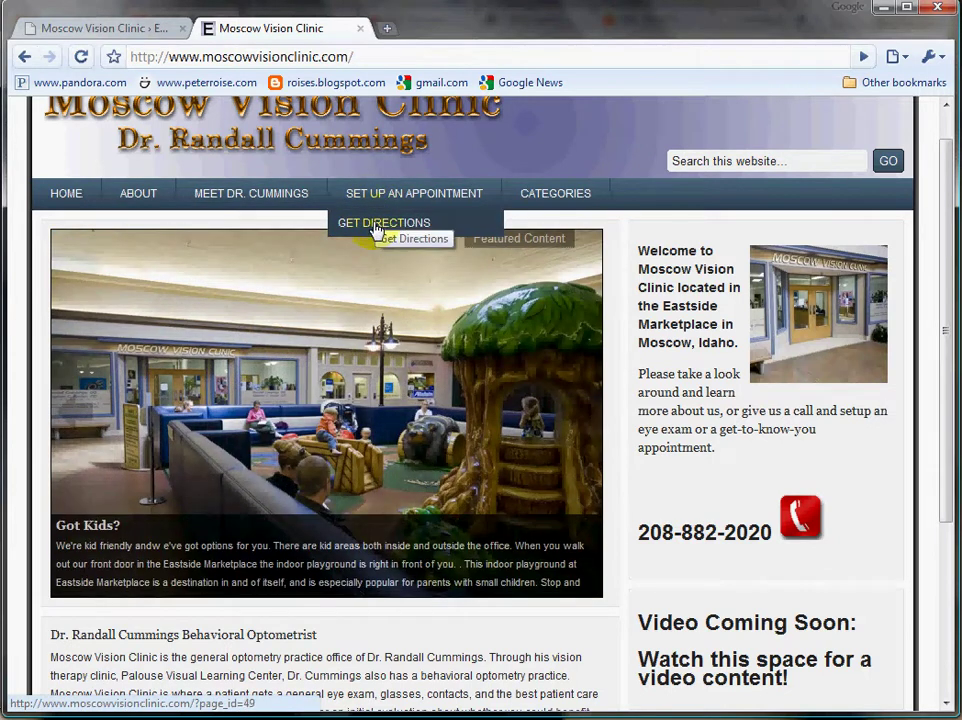
pyautogui.click(82, 27)
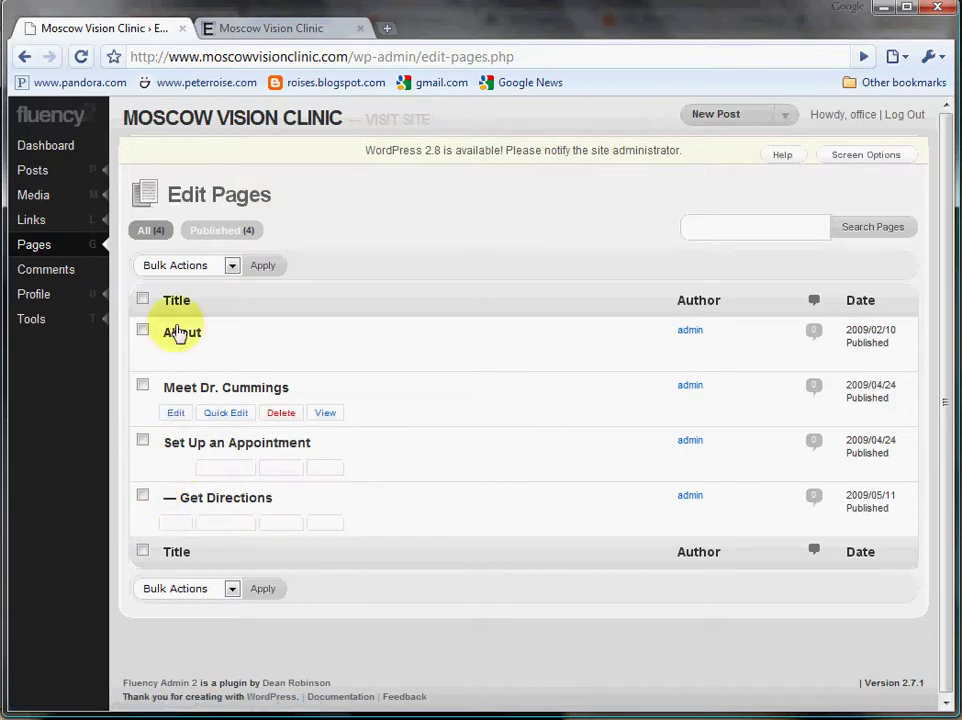
pyautogui.click(177, 414)
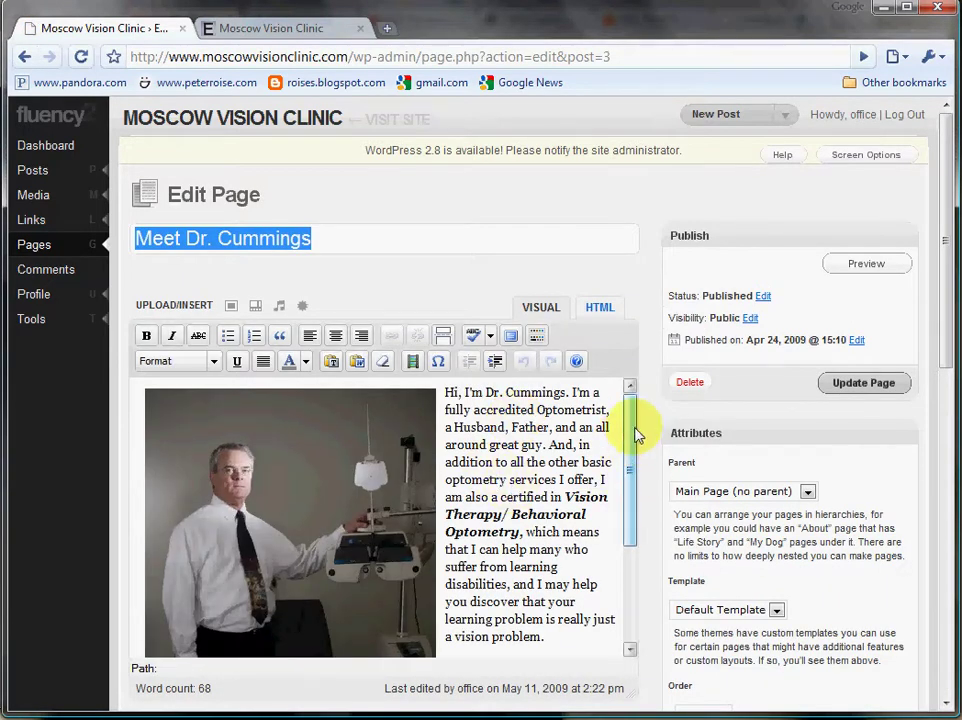
pyautogui.moveTo(634, 432)
pyautogui.mouseDown()
pyautogui.moveTo(633, 495)
pyautogui.moveTo(629, 395)
pyautogui.moveTo(630, 430)
pyautogui.mouseUp()
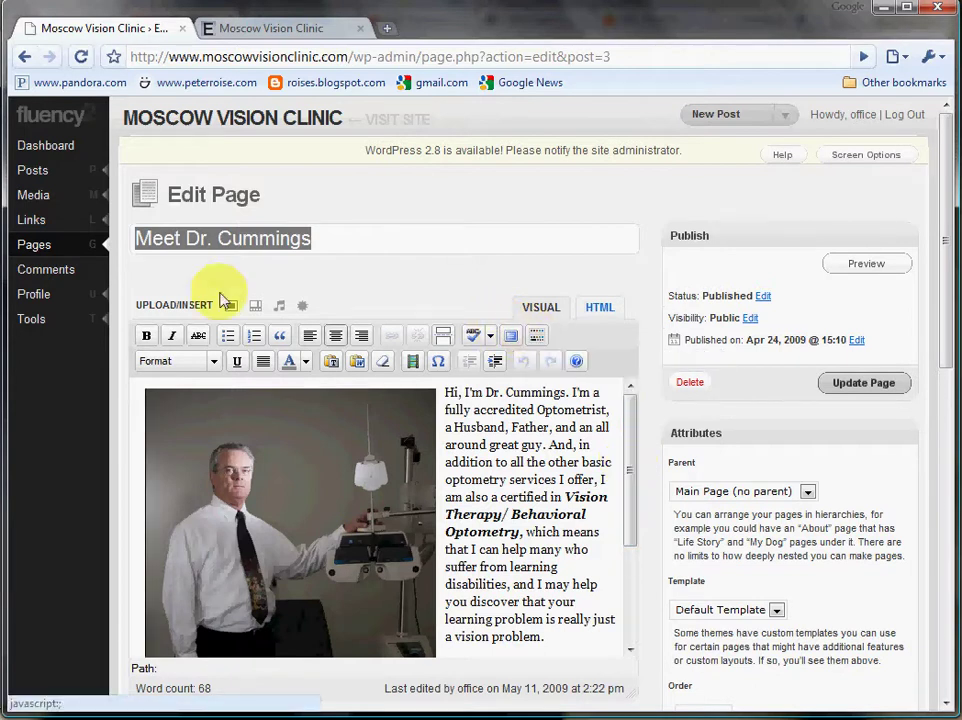
pyautogui.click(238, 238)
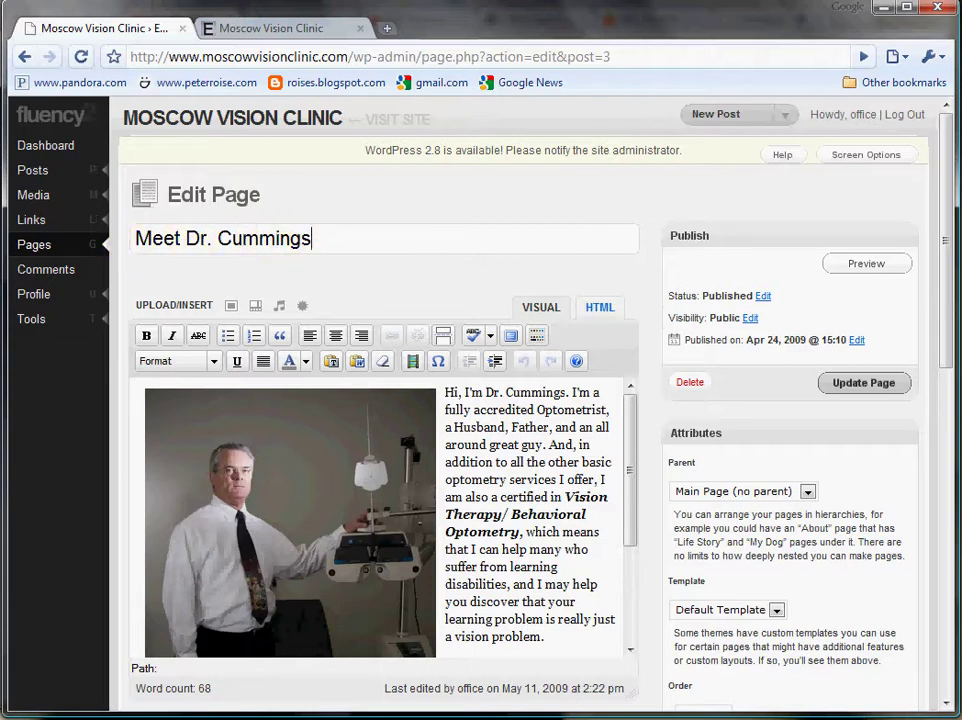
pyautogui.click(253, 28)
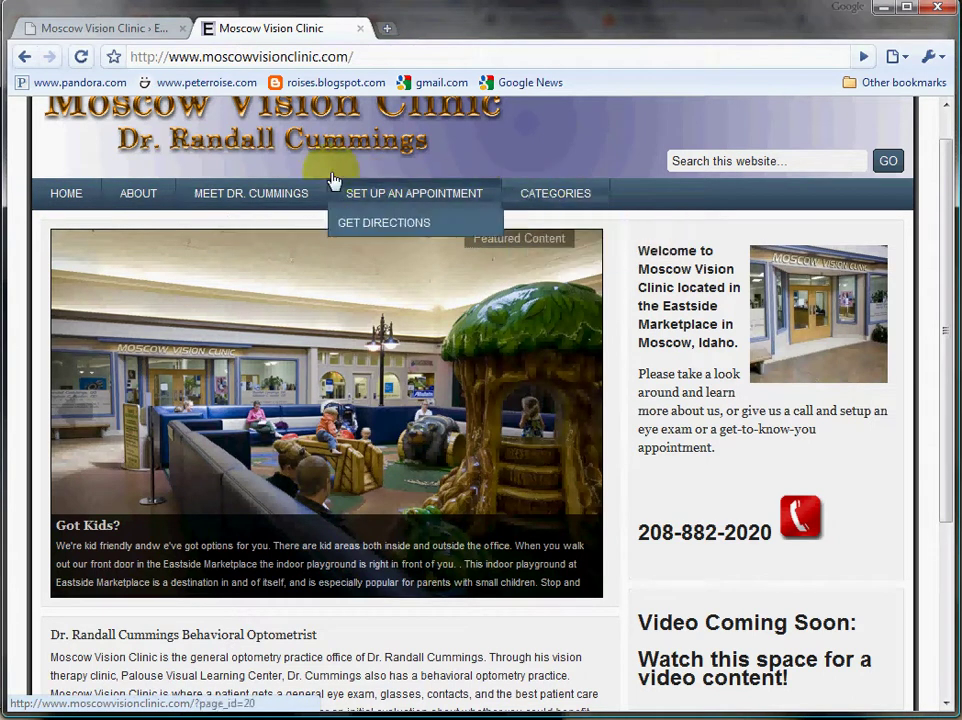
pyautogui.click(80, 26)
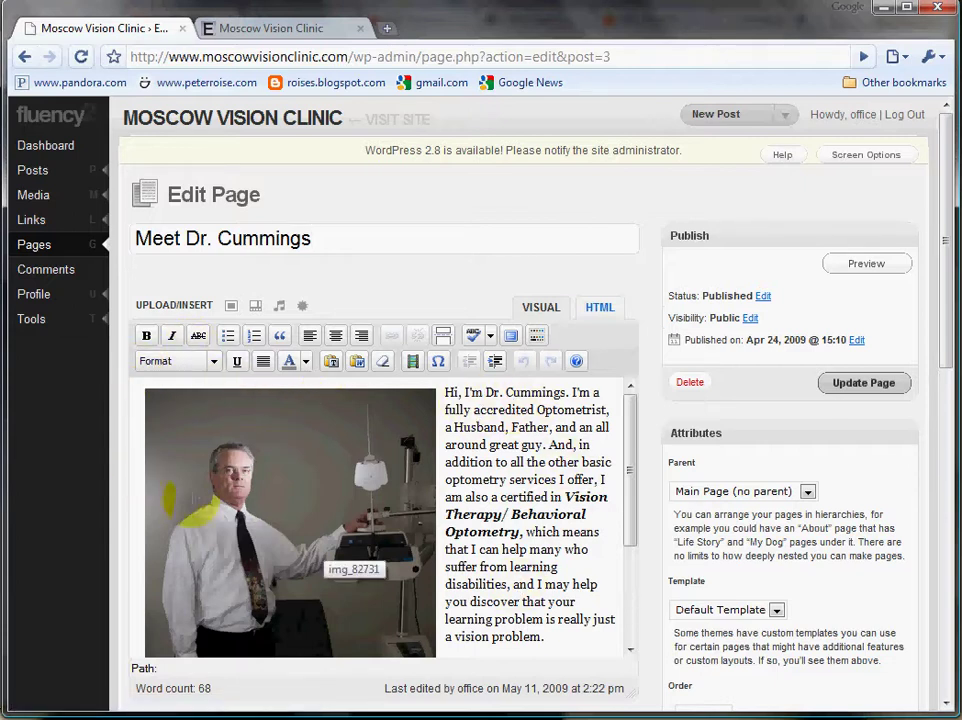
pyautogui.click(193, 505)
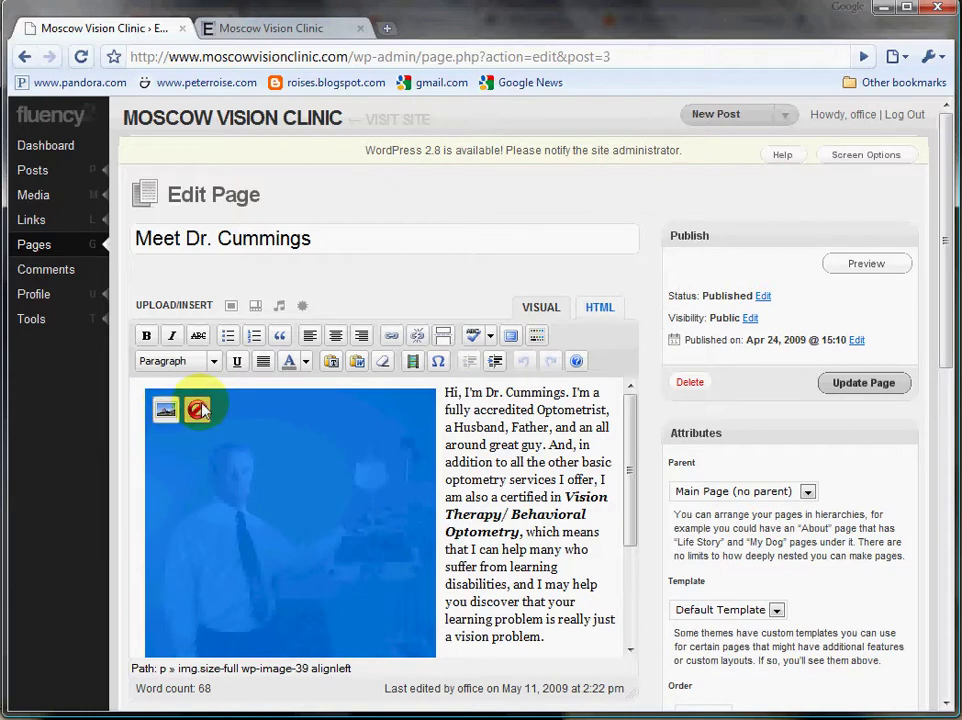
pyautogui.click(489, 444)
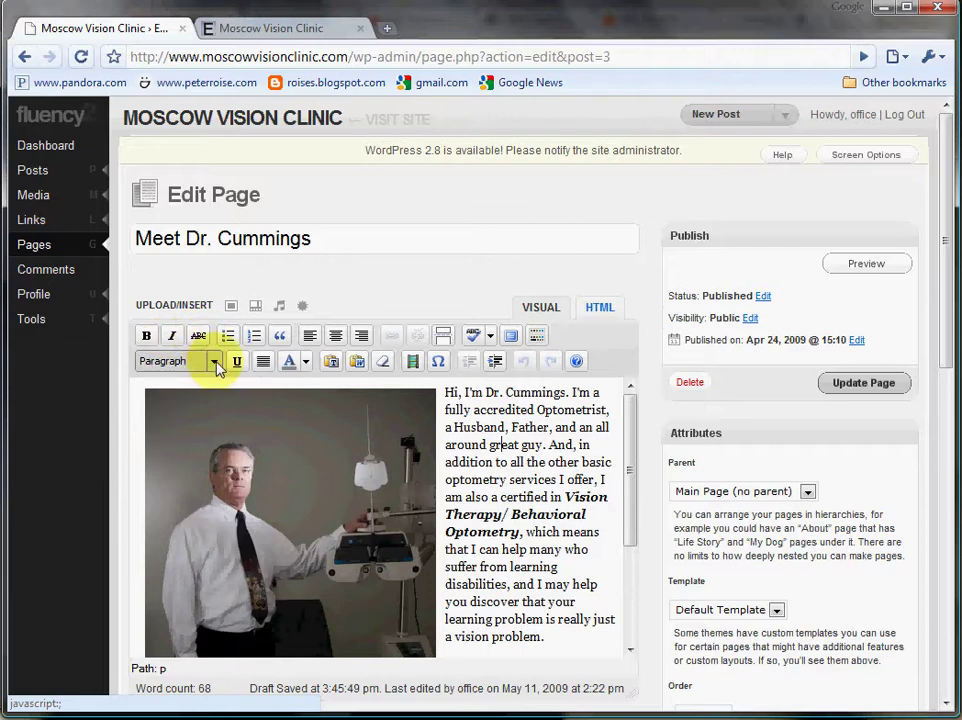
# Show the Format list with Paragraph, Preformatted and Heading 1 options.
pyautogui.click(214, 363)
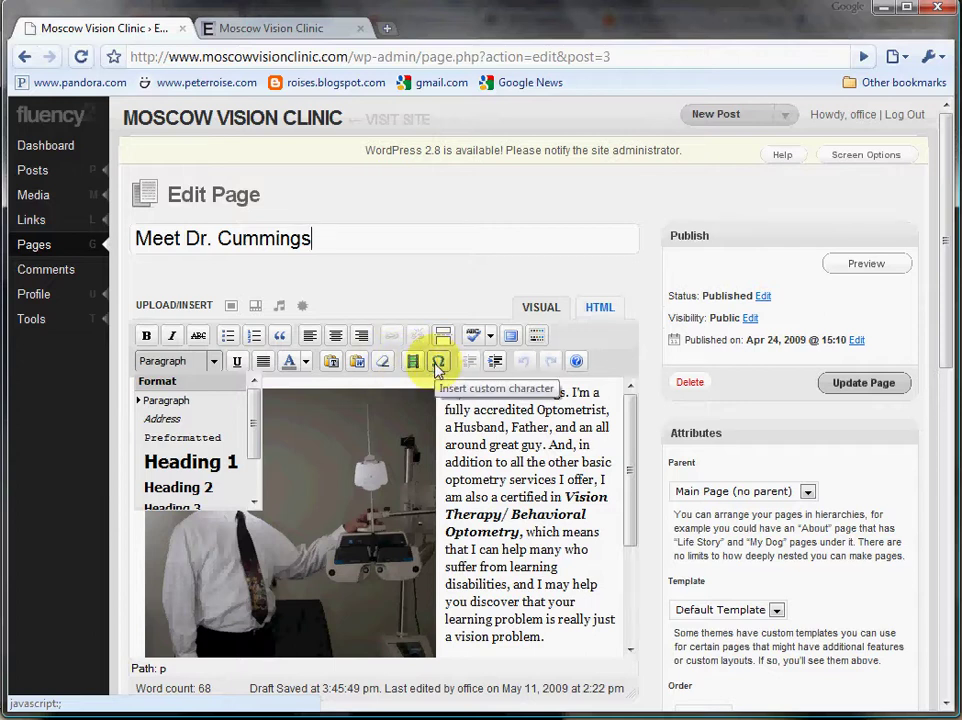
# Try the special character picker, then move to the end of the doctor's introduction.
pyautogui.click(437, 362)
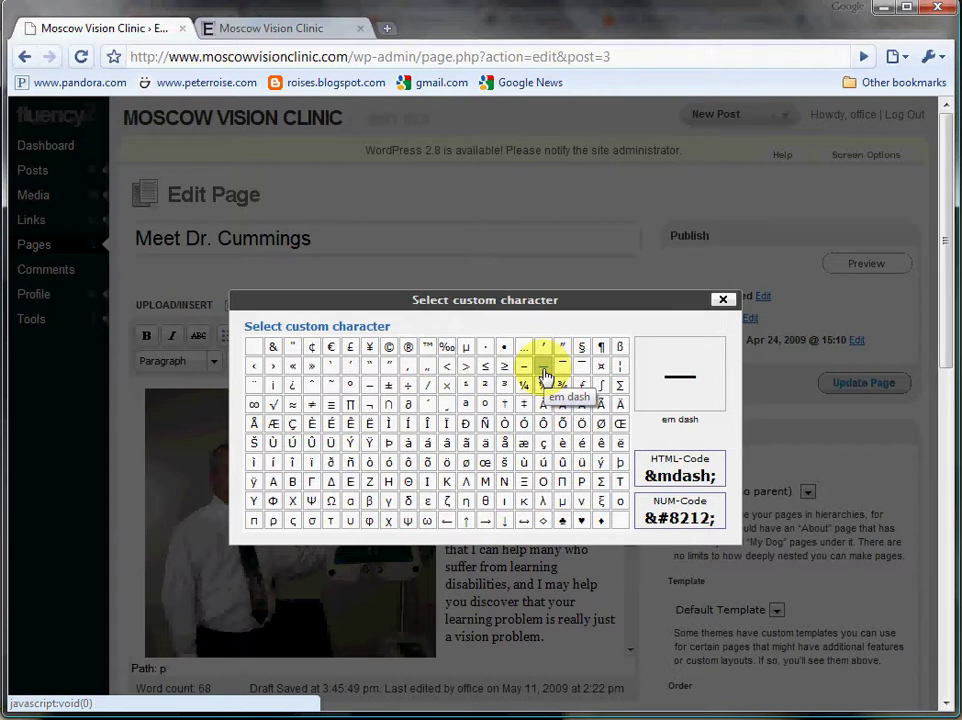
pyautogui.click(723, 300)
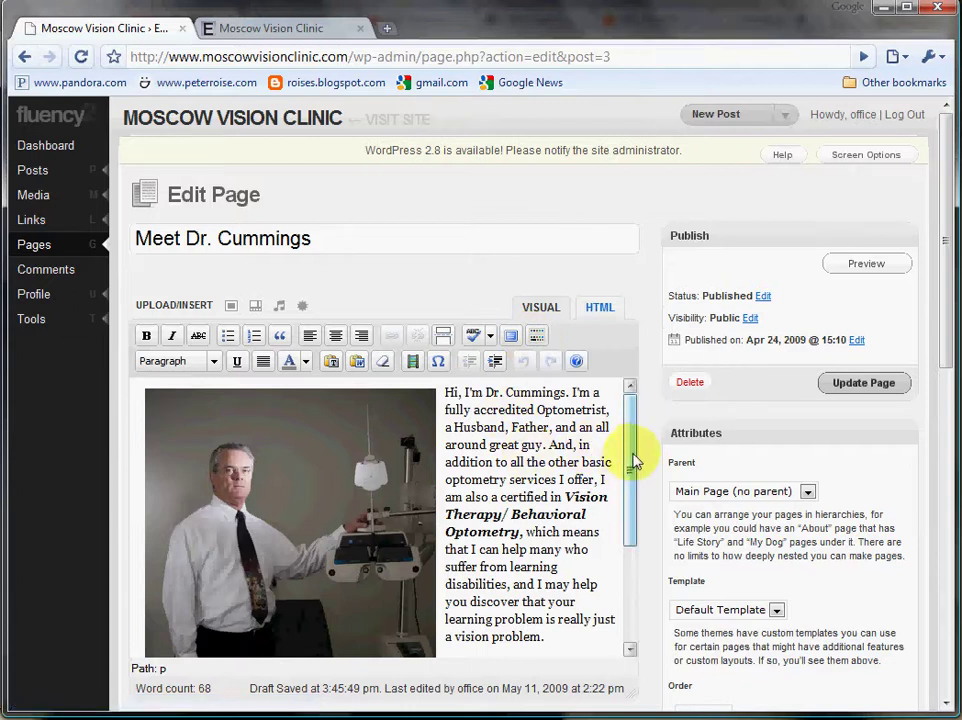
pyautogui.moveTo(629, 460); pyautogui.dragTo(627, 601)
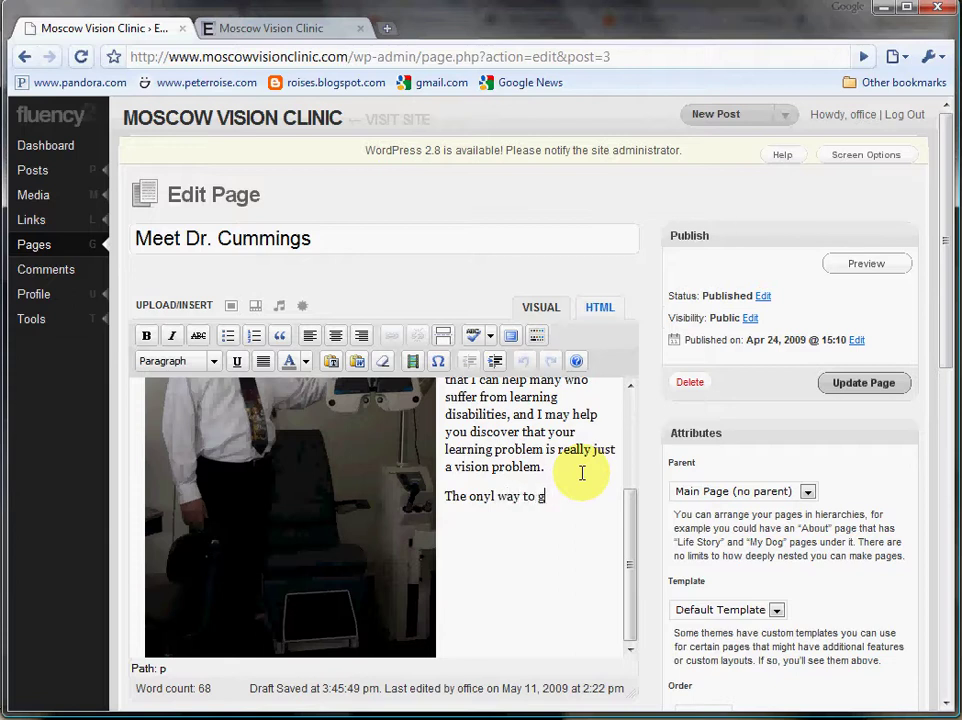
# Finish the practice sentence, spell-correct 'onyl' to 'only', then delete the sentence.
pyautogui.write('hings write')
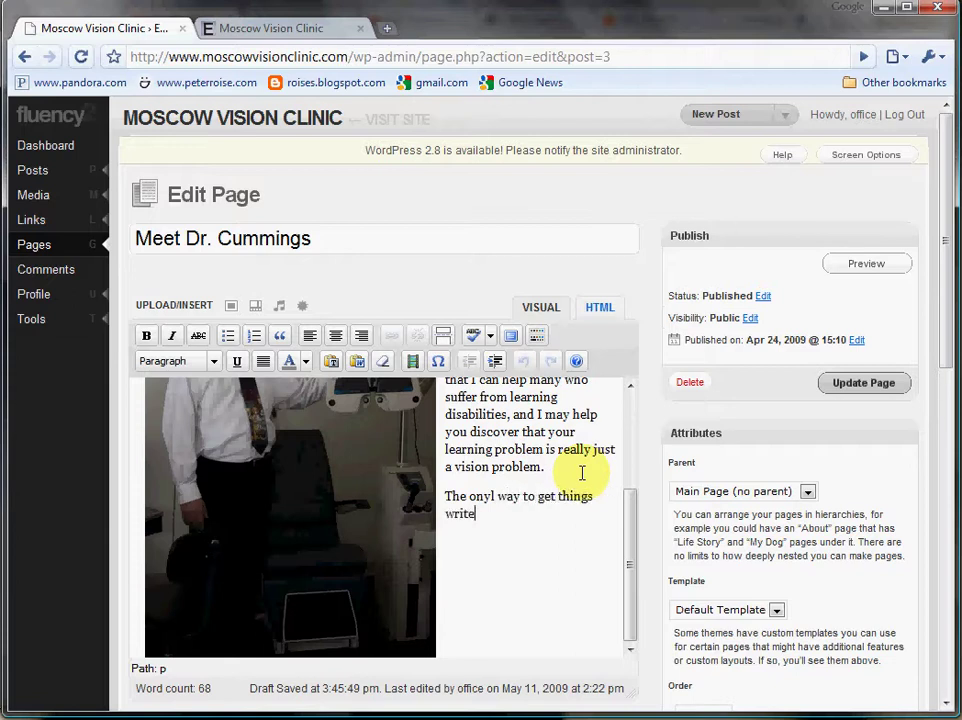
pyautogui.click(490, 498)
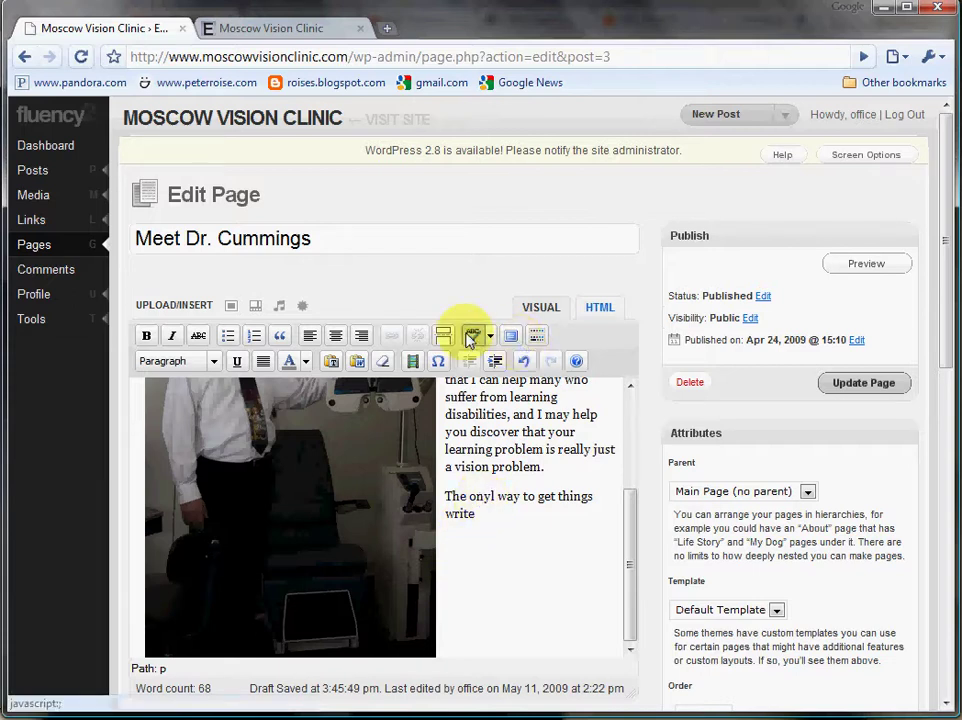
pyautogui.click(472, 337)
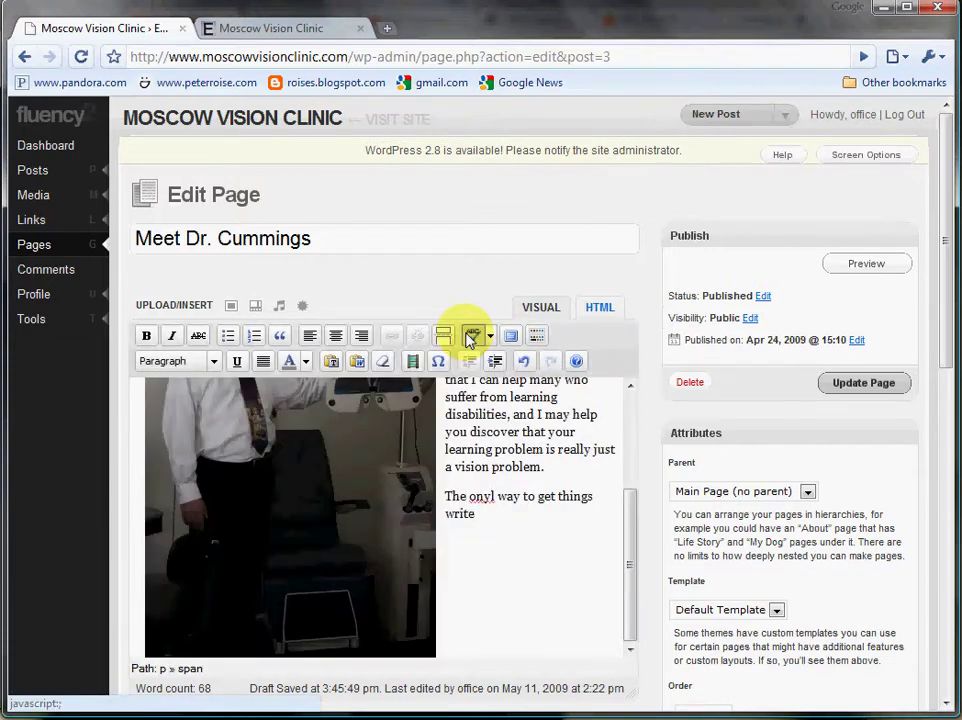
pyautogui.click(481, 500)
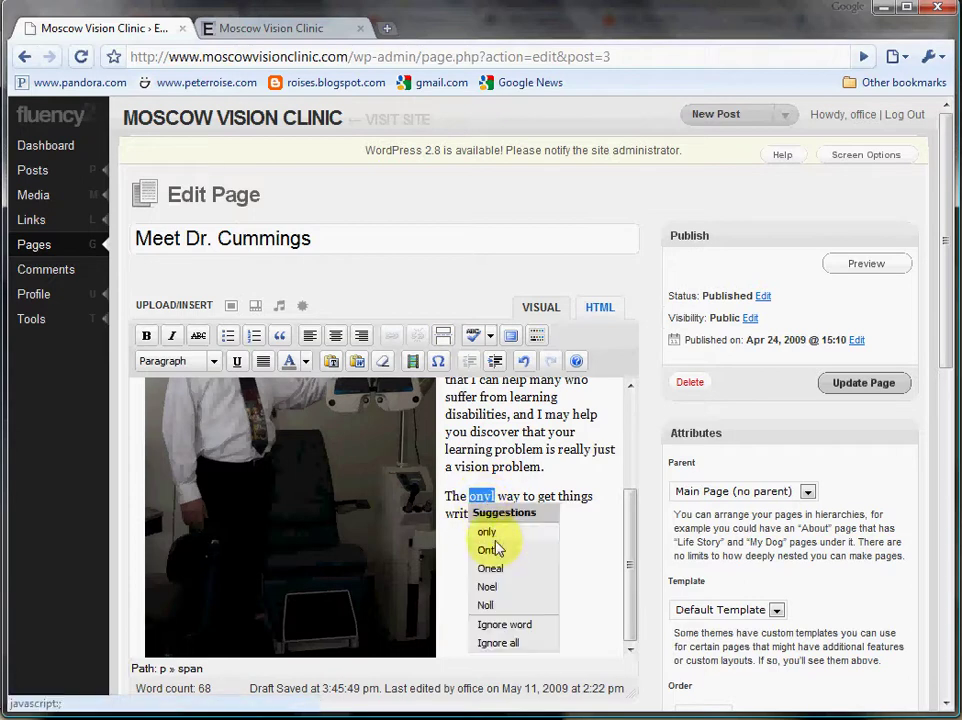
pyautogui.click(488, 532)
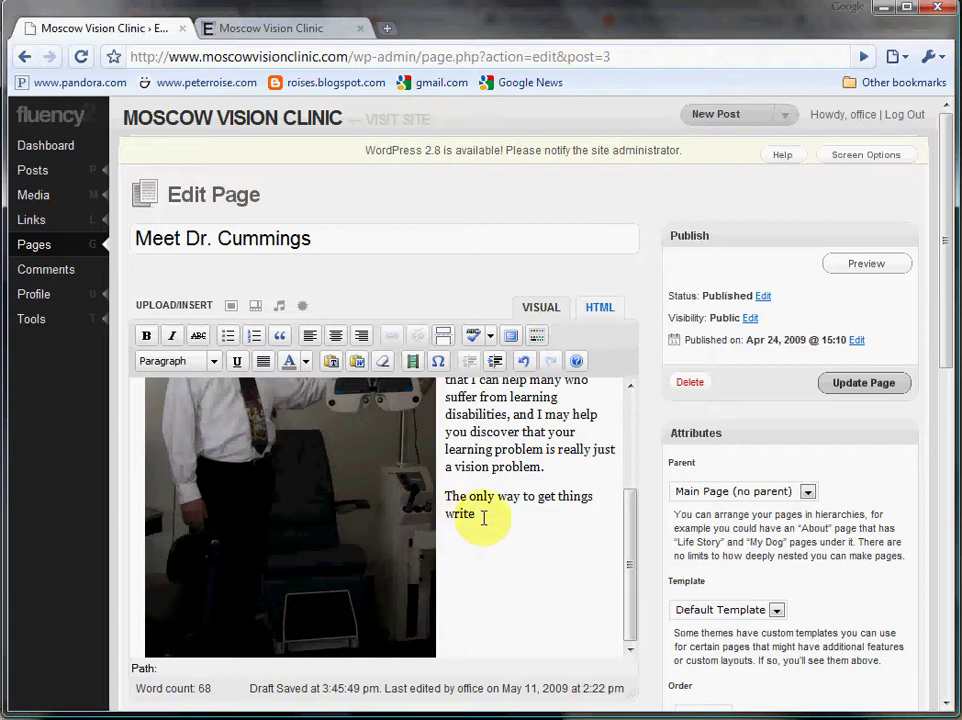
pyautogui.moveTo(483, 515); pyautogui.dragTo(443, 492)
pyautogui.press('Delete')
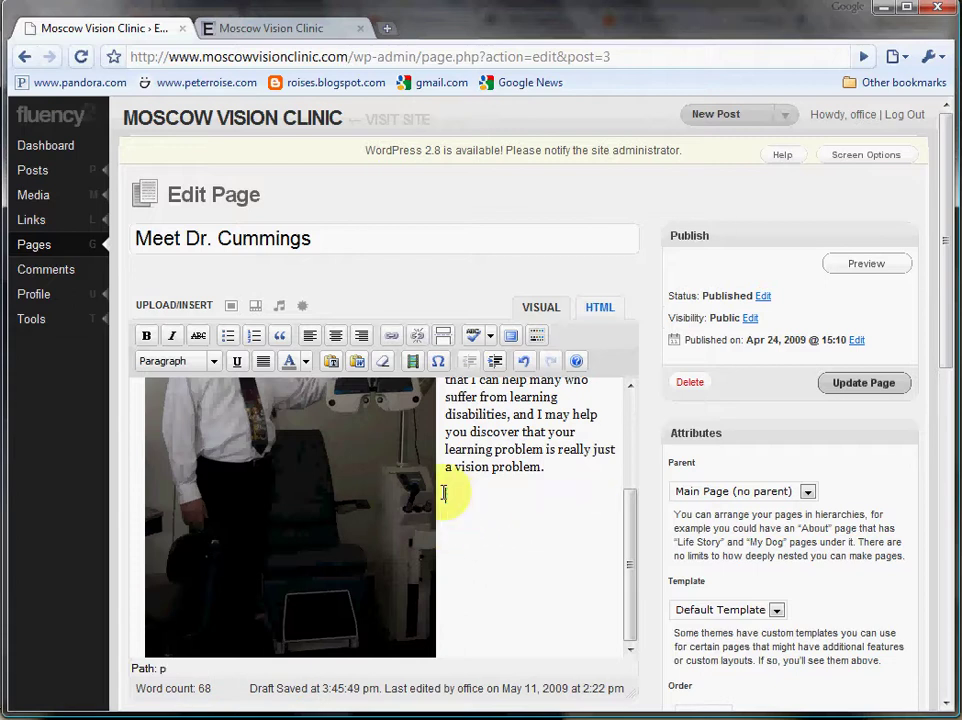
# Toggle fullscreen editing on and off, then hide the Kitchen Sink's advanced toolbar row.
pyautogui.click(512, 337)
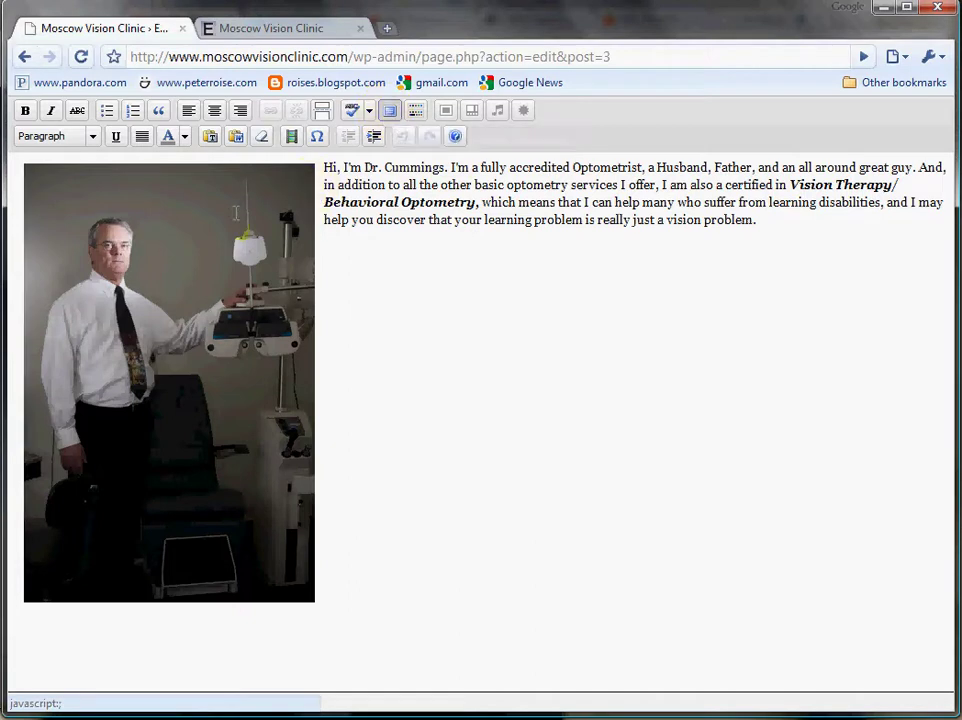
pyautogui.click(391, 113)
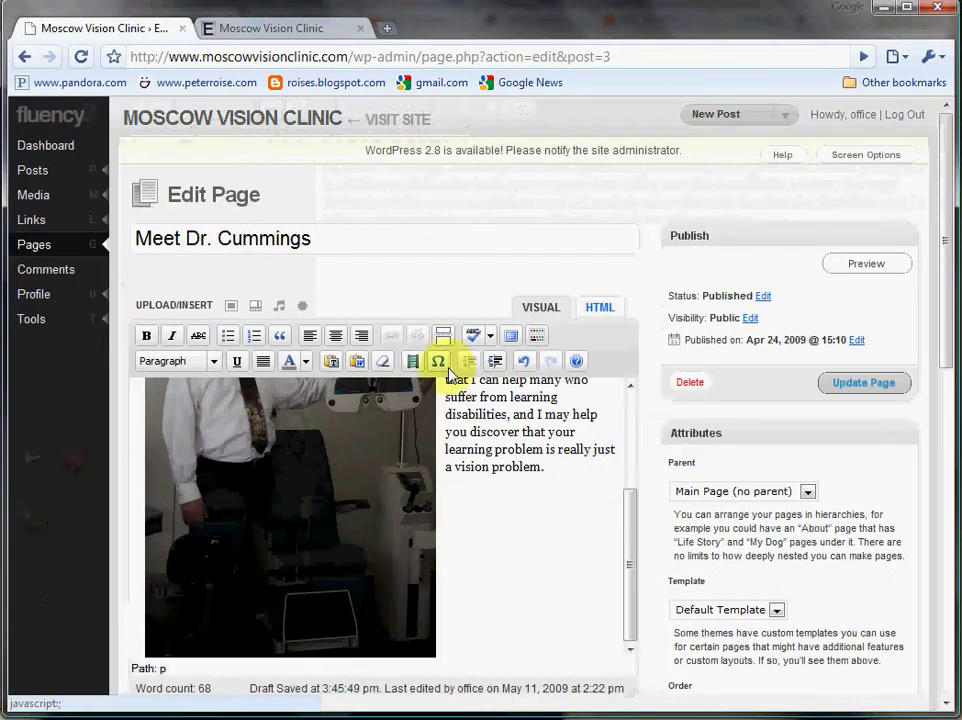
pyautogui.click(538, 336)
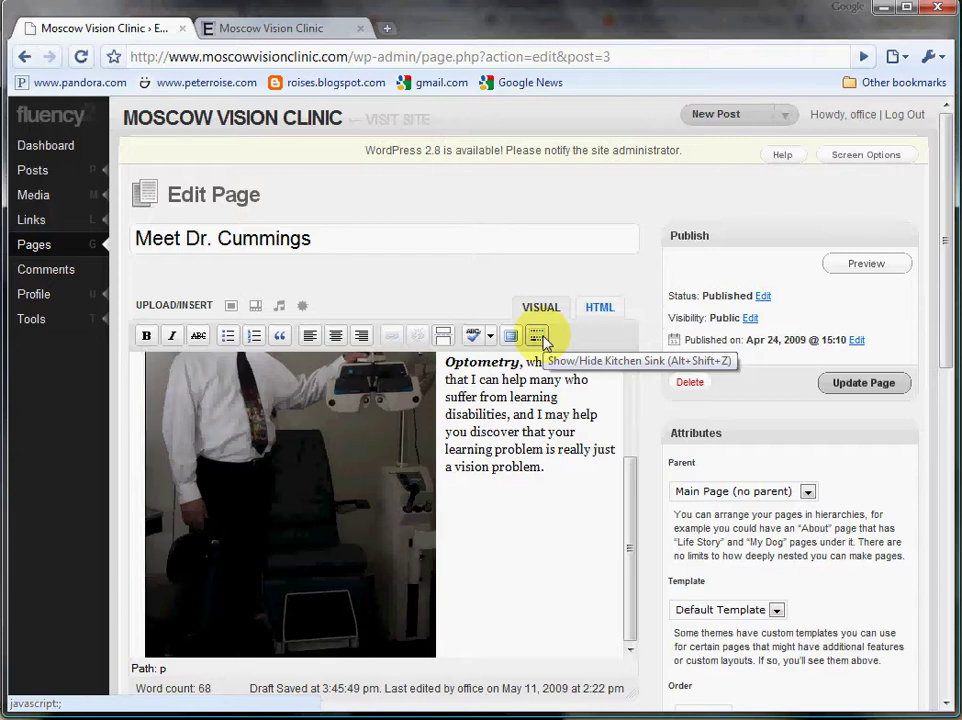
pyautogui.click(538, 336)
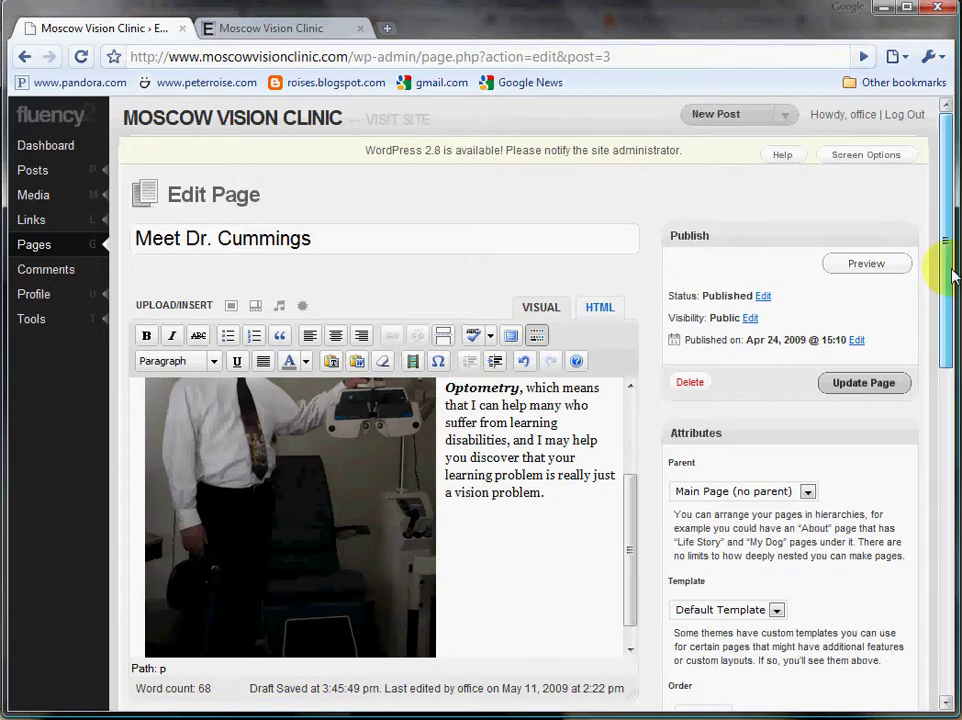
pyautogui.moveTo(943, 268); pyautogui.dragTo(938, 421)
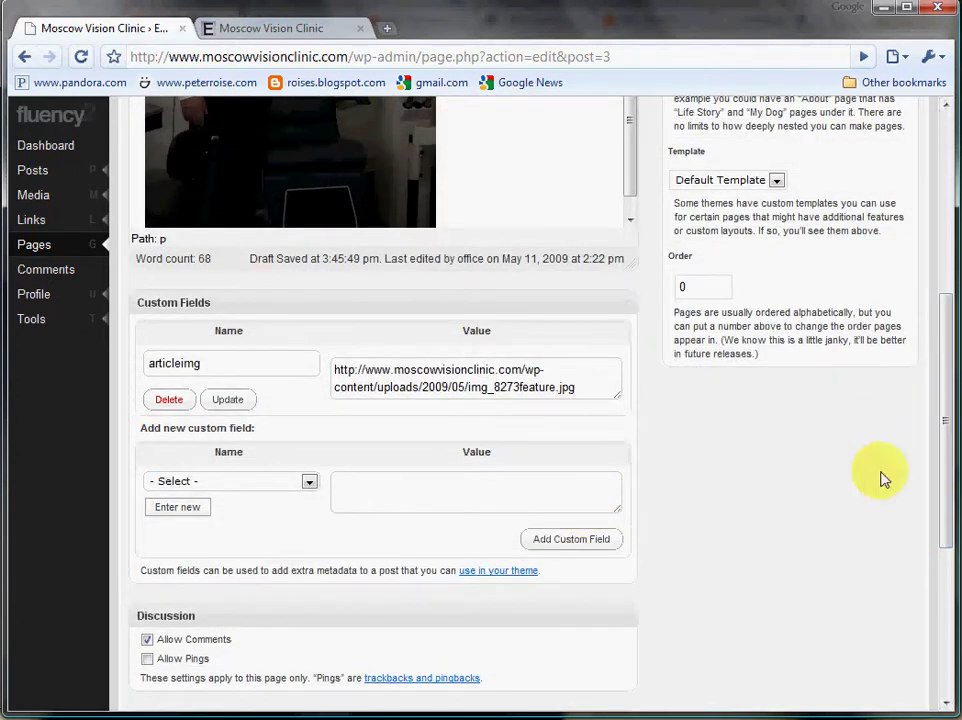
pyautogui.moveTo(950, 492); pyautogui.dragTo(906, 307)
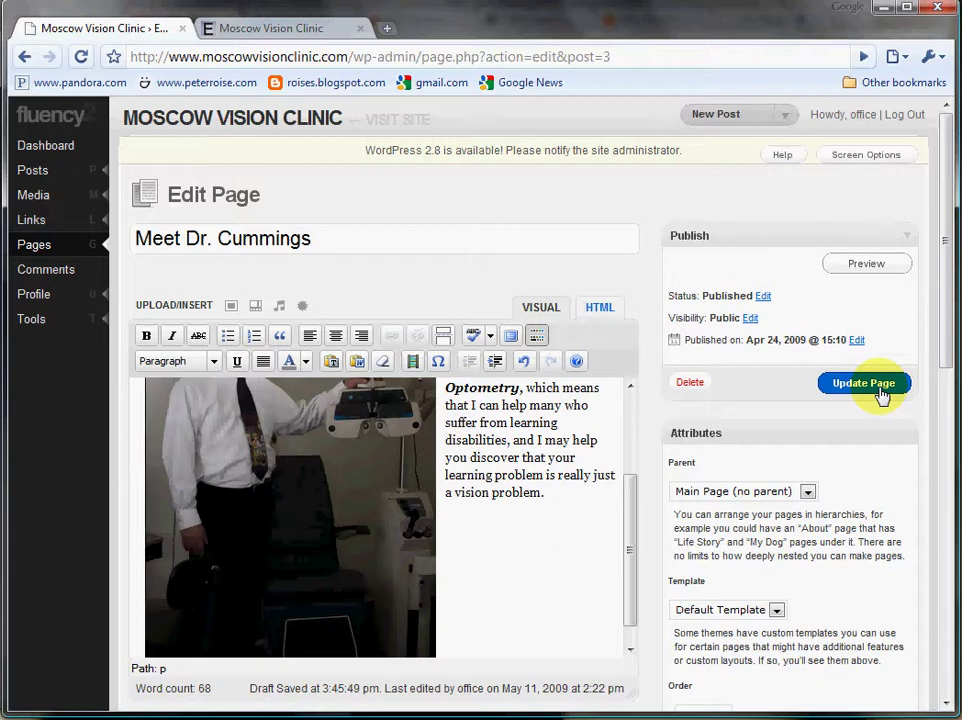
# Discard the unsaved edits, start a new page titled 'Test', and move into its body.
pyautogui.moveTo(66, 252)
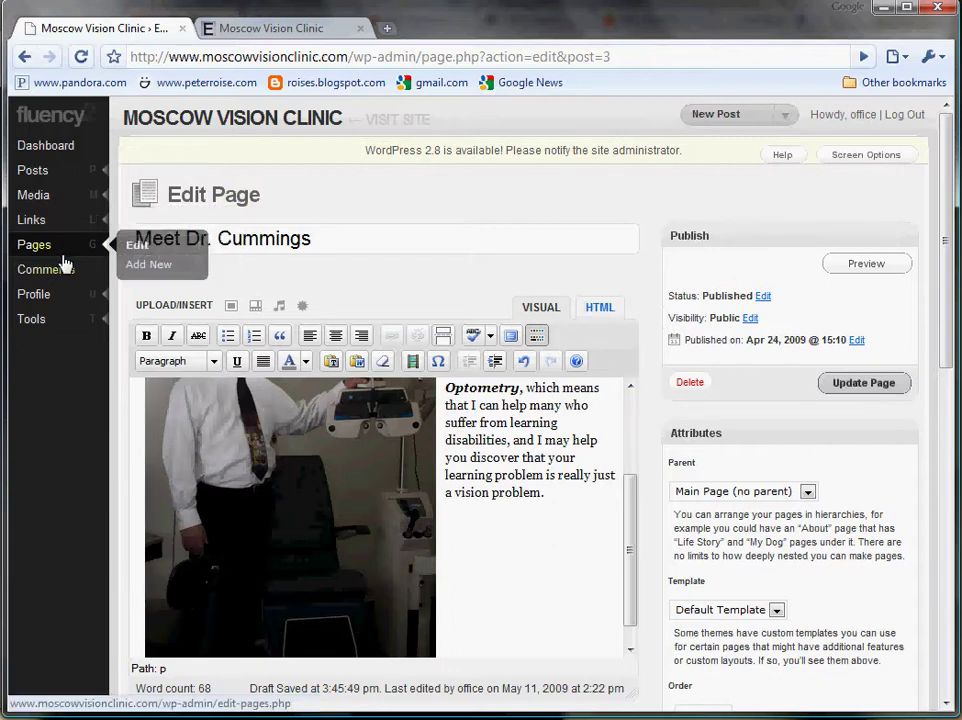
pyautogui.click(157, 272)
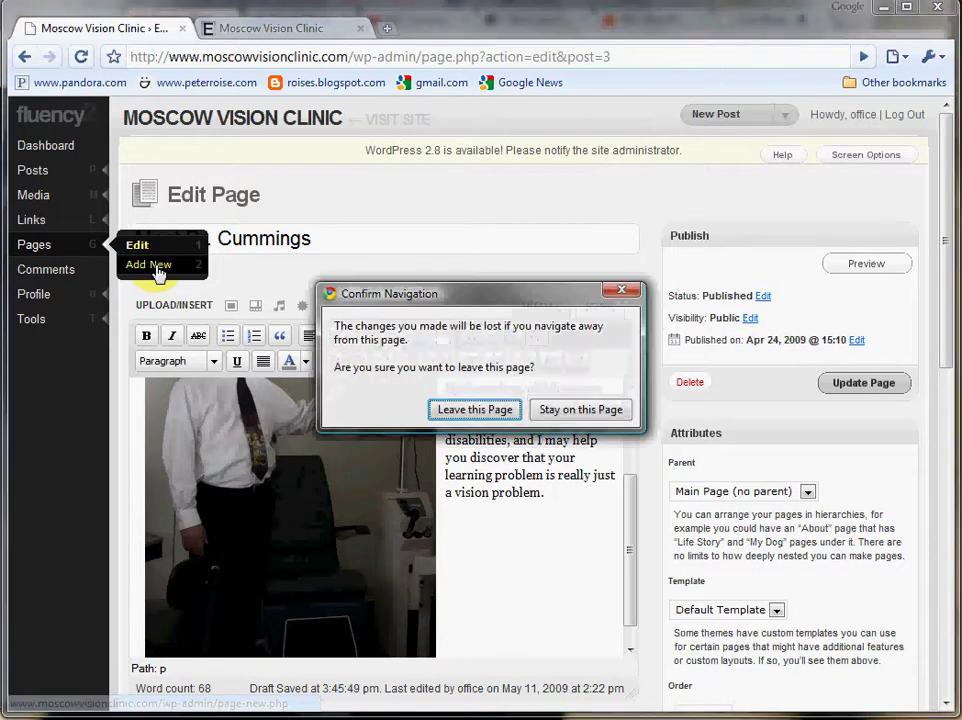
pyautogui.click(474, 410)
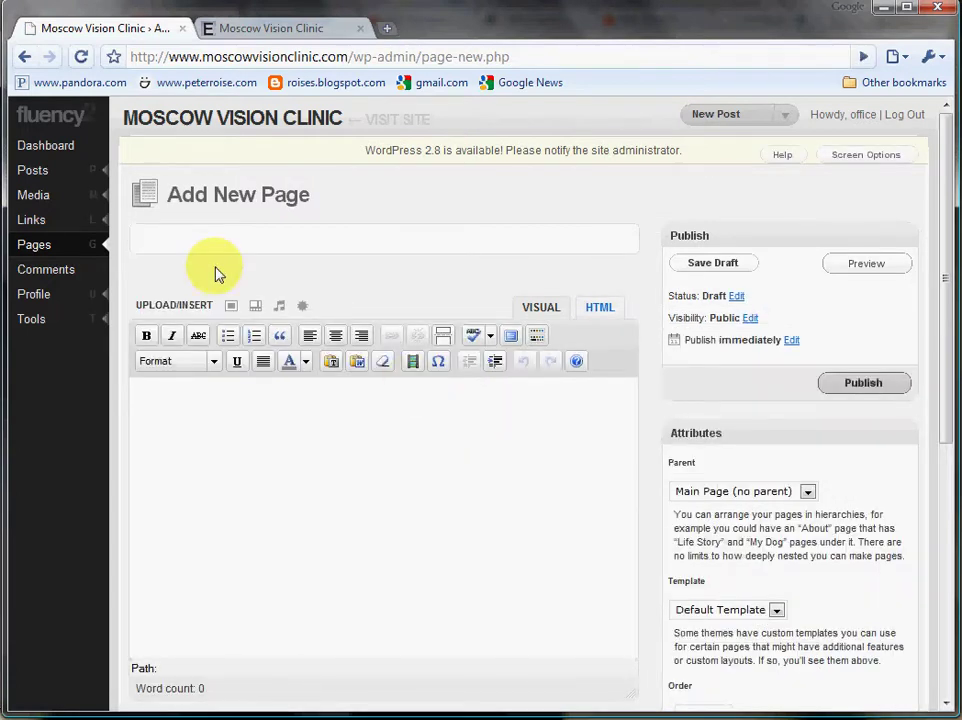
pyautogui.write('Test')
pyautogui.click(176, 422)
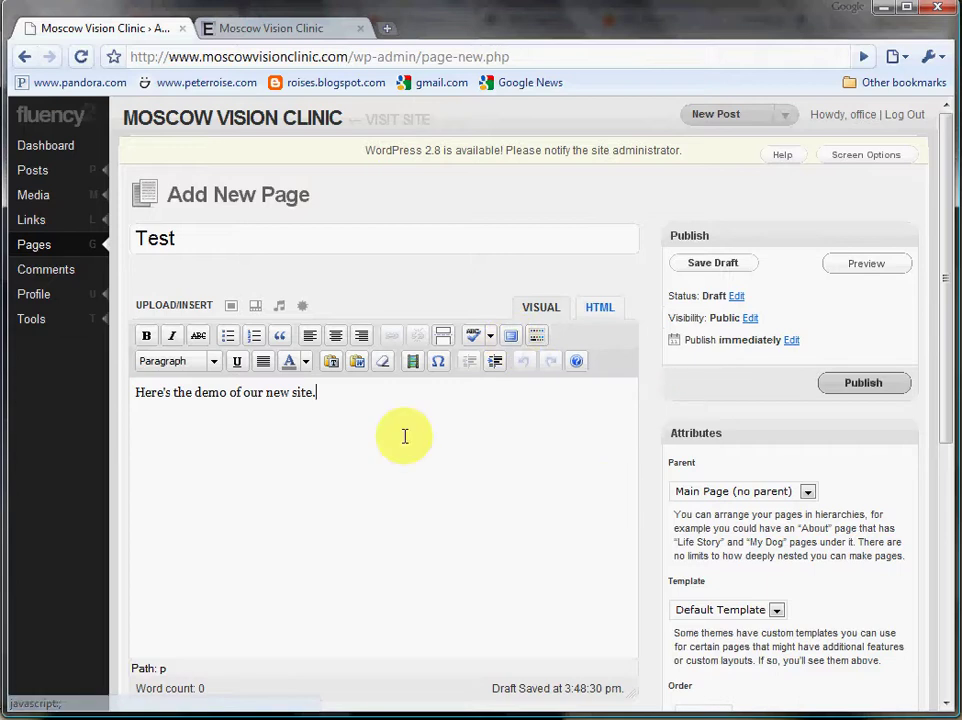
# Set the Test page's parent to About, publish it, and switch to the live site tab.
pyautogui.click(808, 494)
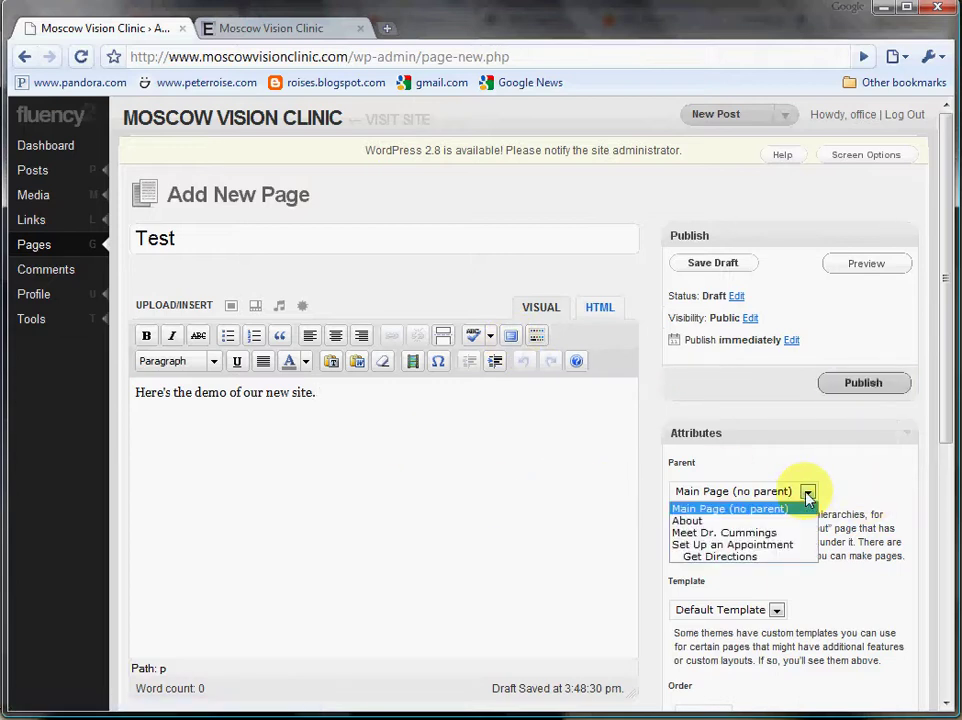
pyautogui.click(732, 524)
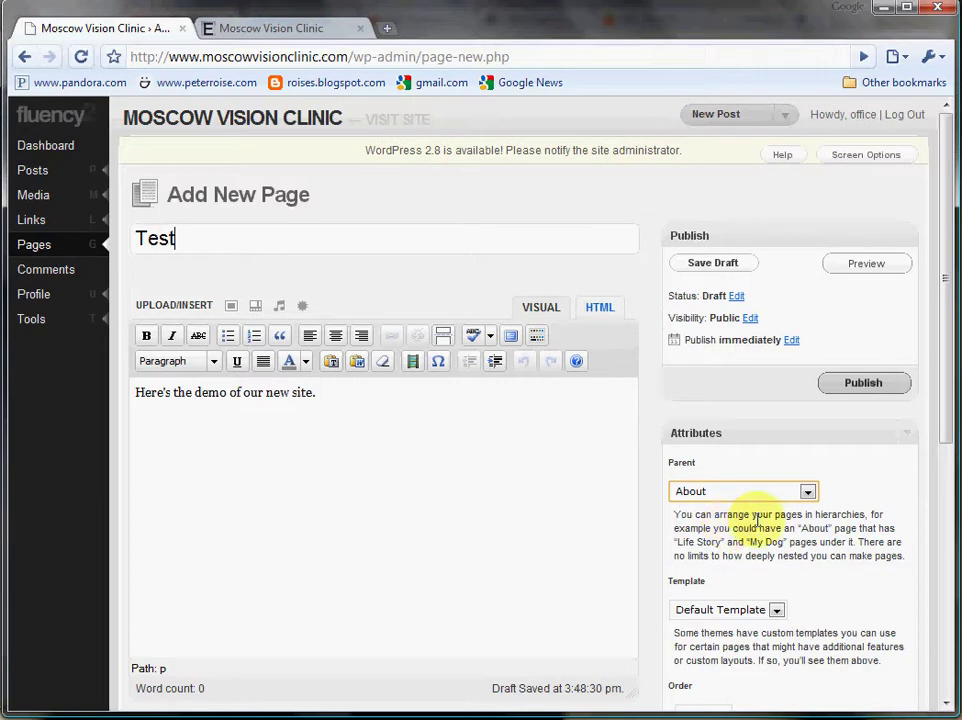
pyautogui.scroll(-3, 500, 580)
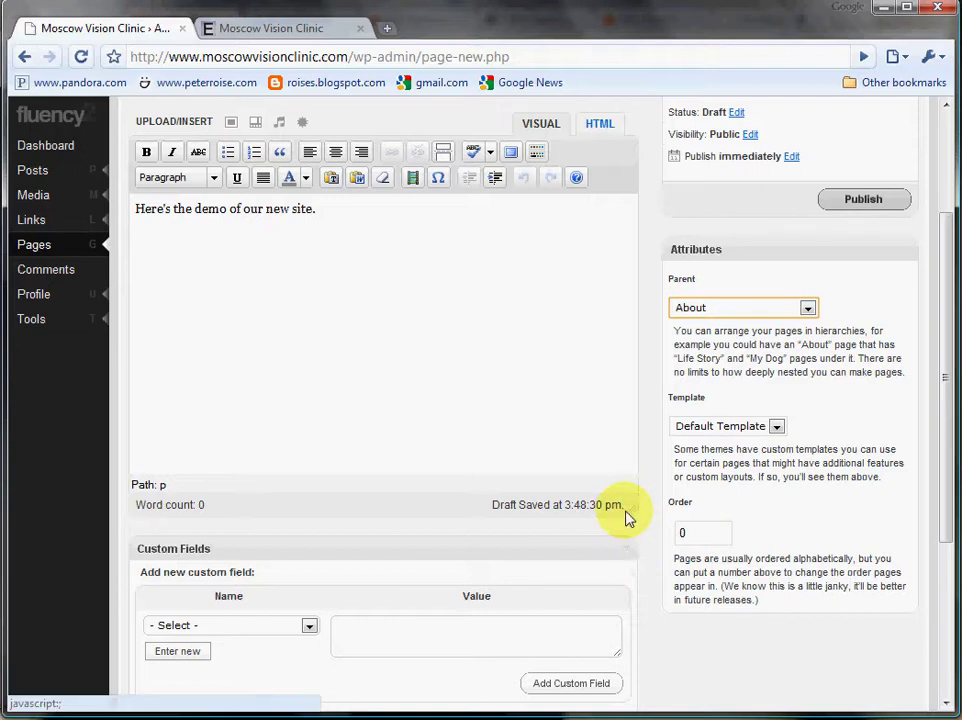
pyautogui.moveTo(625, 512)
pyautogui.mouseDown()
pyautogui.moveTo(610, 415)
pyautogui.moveTo(636, 460)
pyautogui.moveTo(640, 510)
pyautogui.mouseUp()
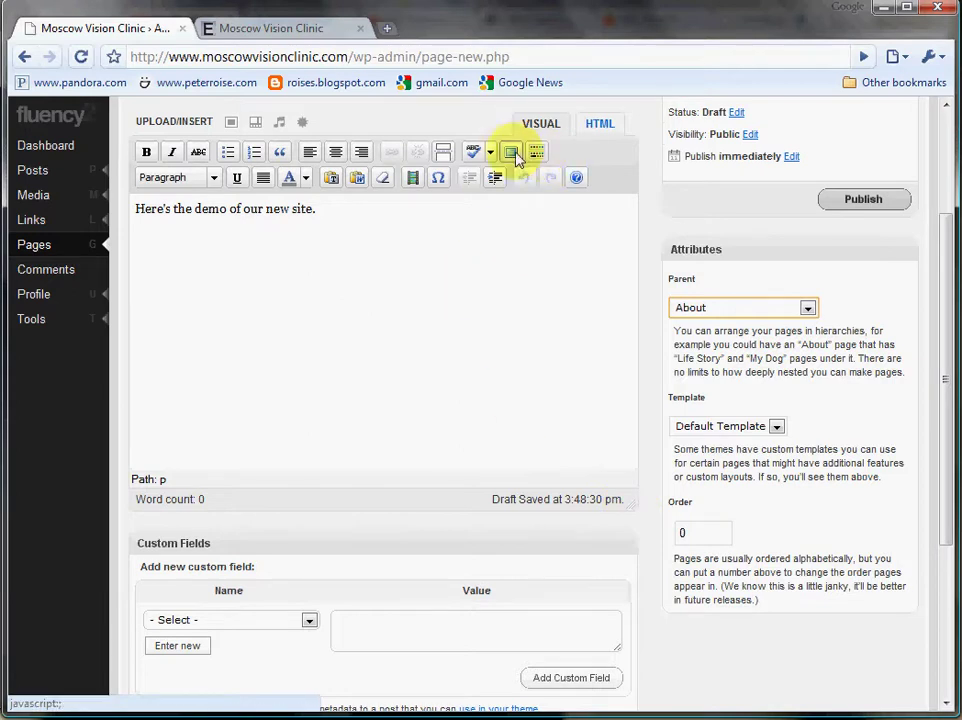
pyautogui.scroll(-3, 273, 442)
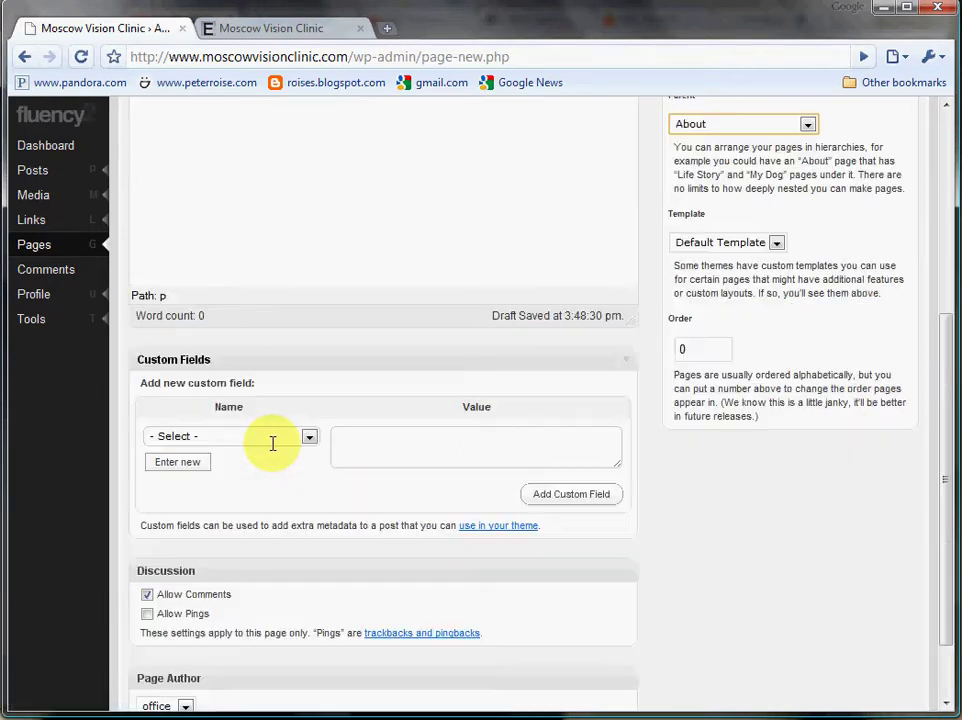
pyautogui.scroll(6, 273, 440)
pyautogui.click(857, 385)
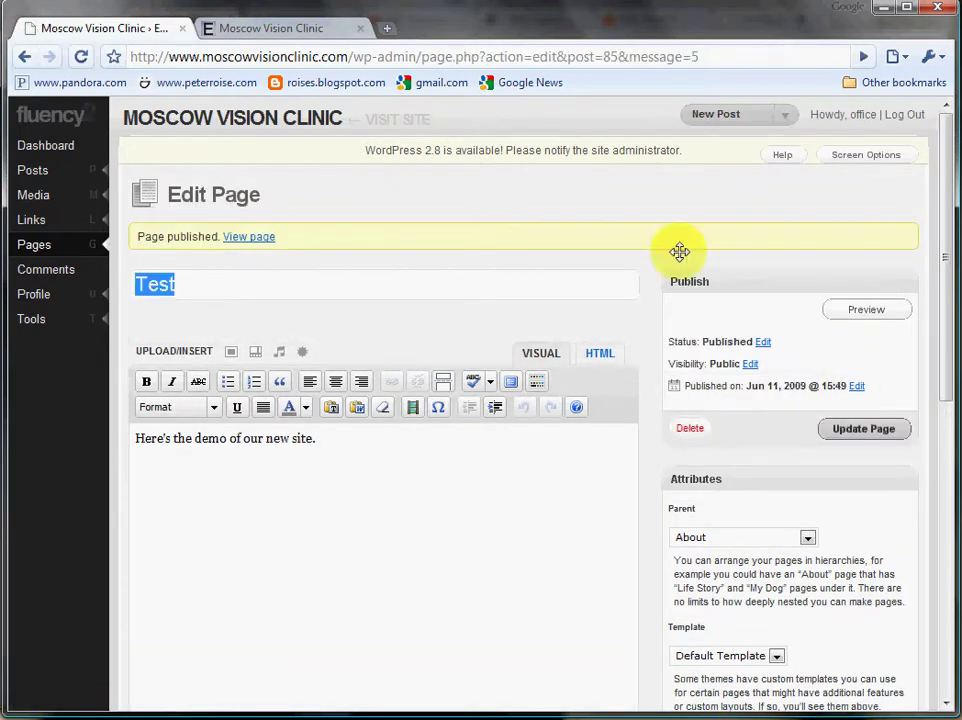
pyautogui.click(287, 35)
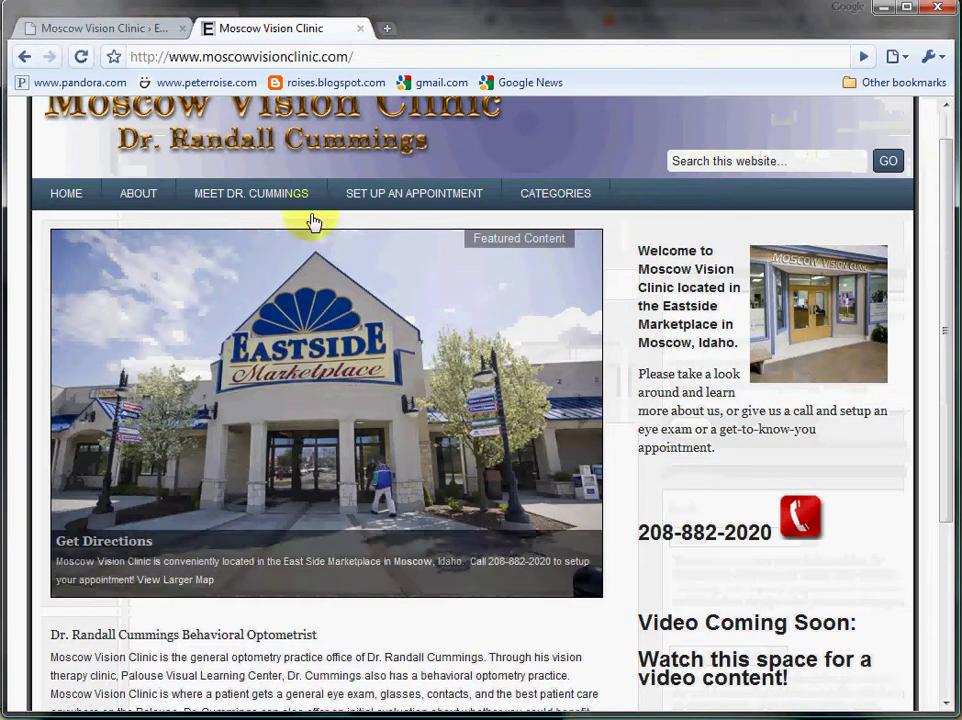
# Reload the live clinic site, view the Test page under About, then go back to the admin tab.
pyautogui.scroll(-2, 325, 275)
pyautogui.scroll(1, 325, 275)
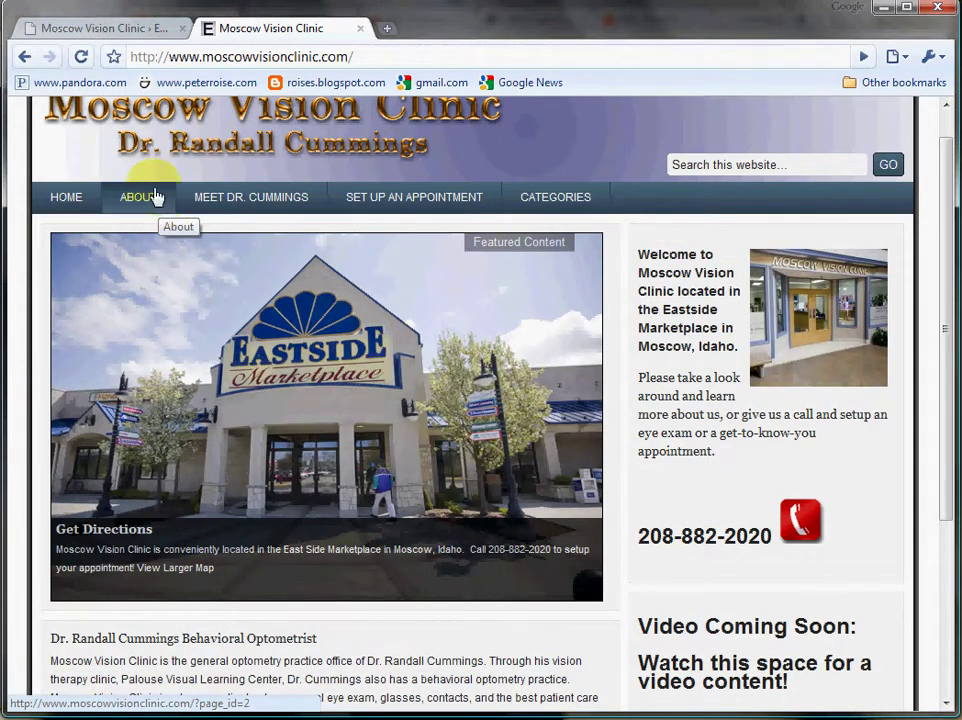
pyautogui.click(81, 57)
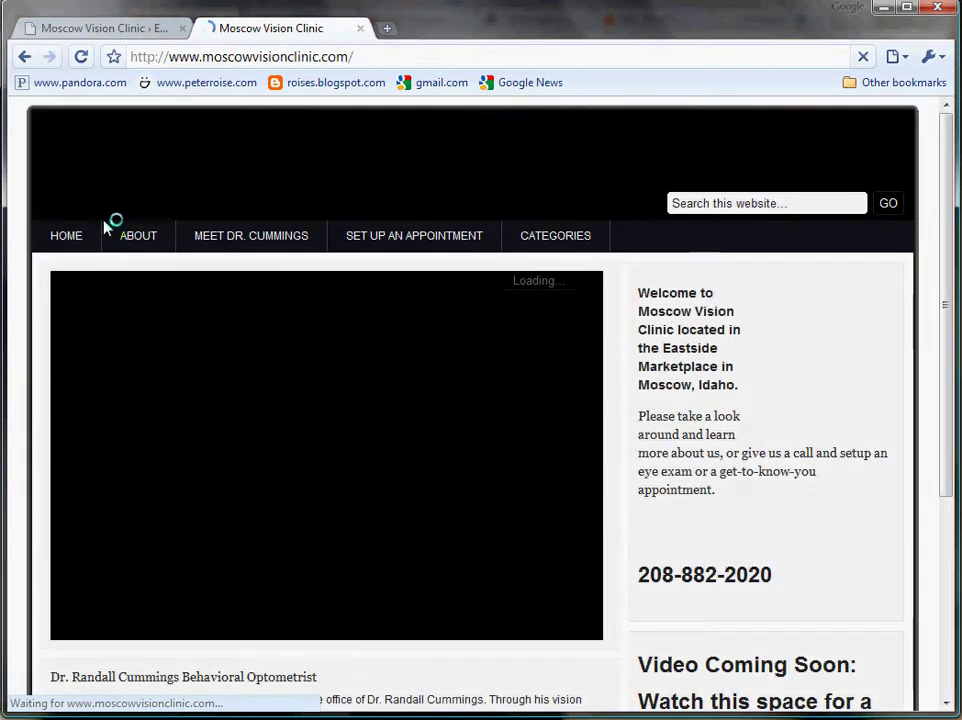
pyautogui.moveTo(114, 243)
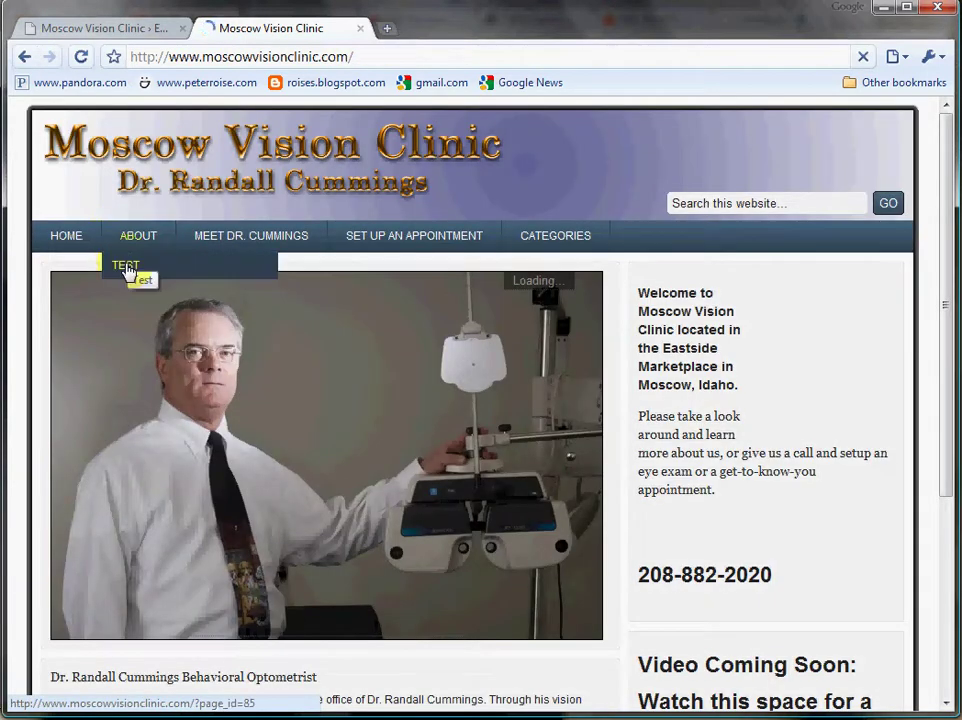
pyautogui.scroll(-1, 127, 270)
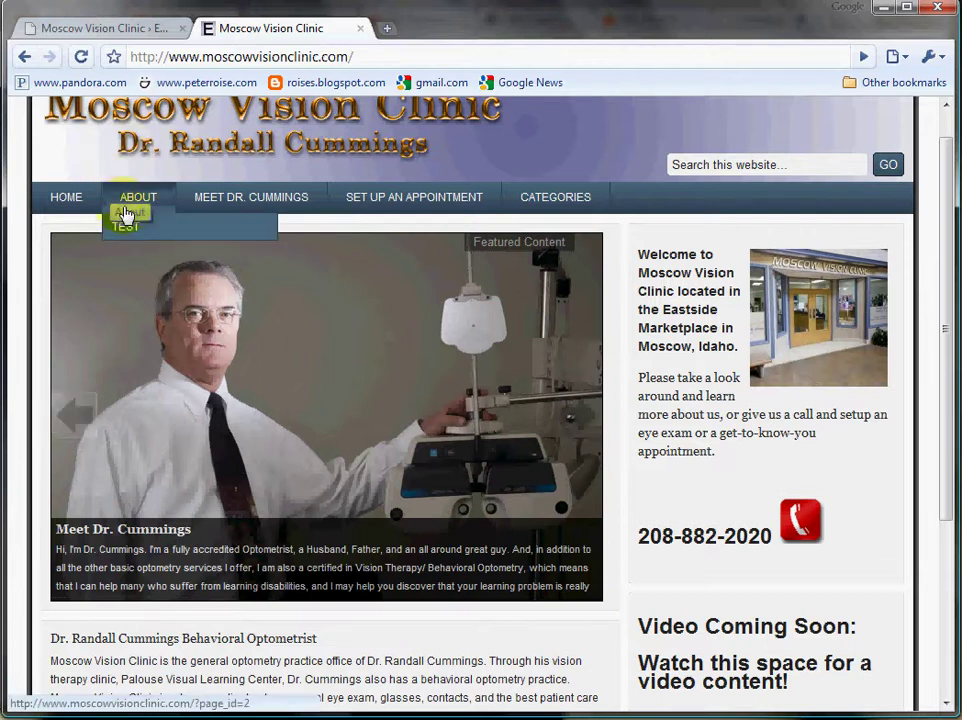
pyautogui.moveTo(128, 200)
pyautogui.click(133, 226)
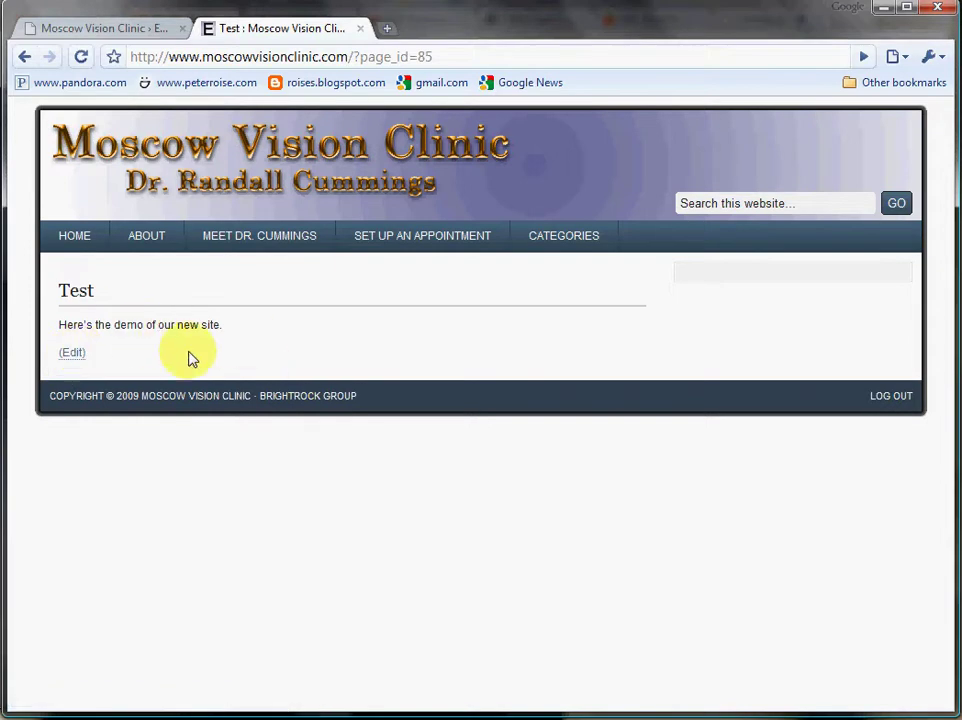
pyautogui.click(110, 28)
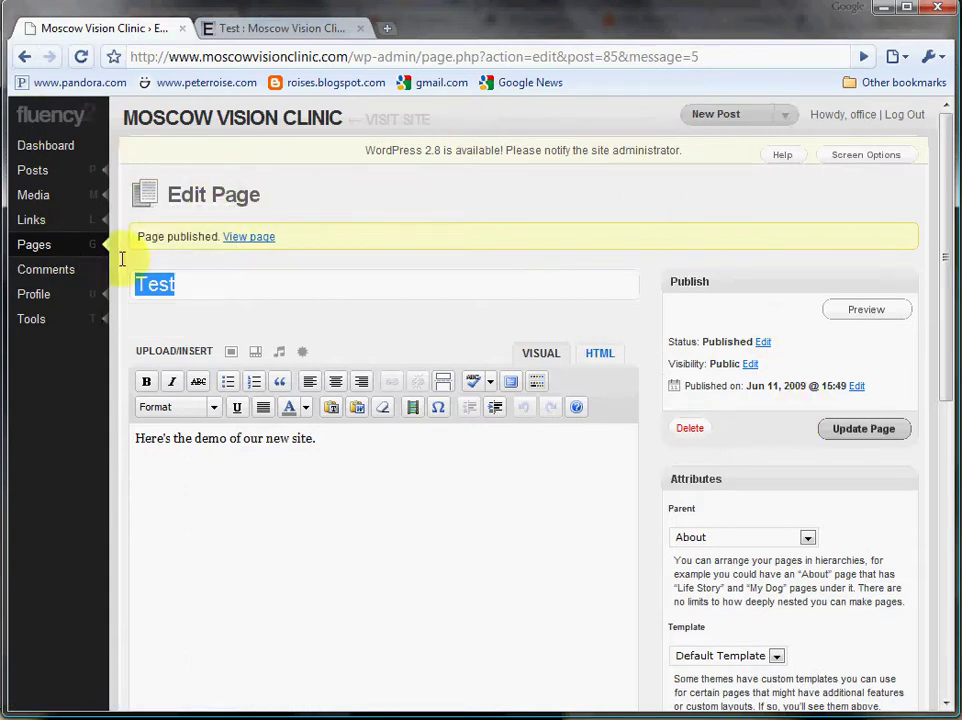
# Show the admin Dashboard, now counting 3 posts and 5 pages.
pyautogui.click(40, 148)
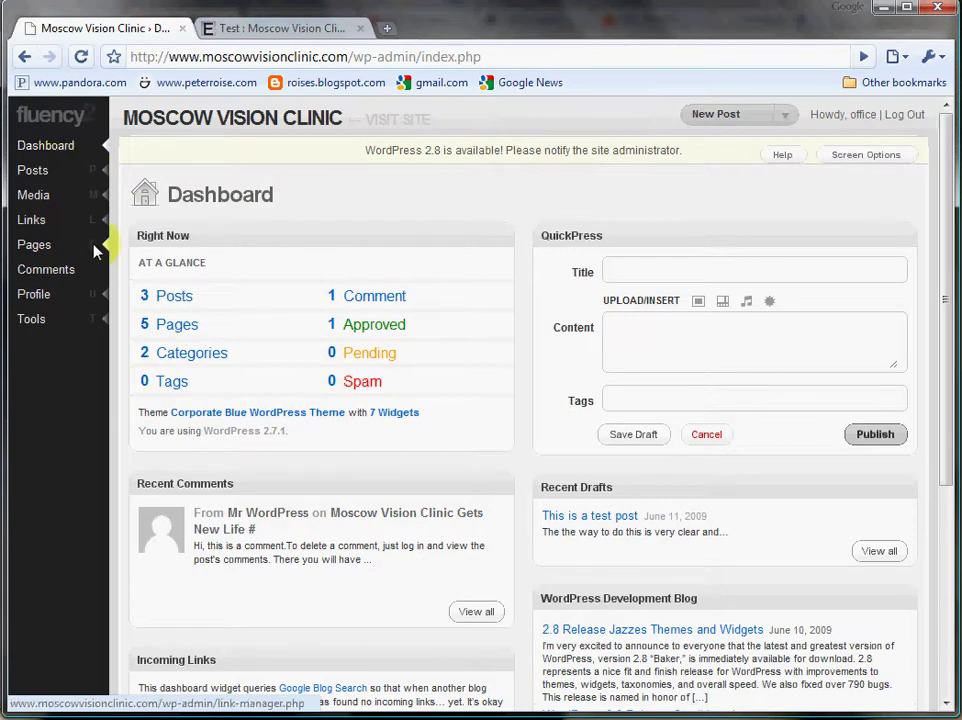
pyautogui.moveTo(63, 205)
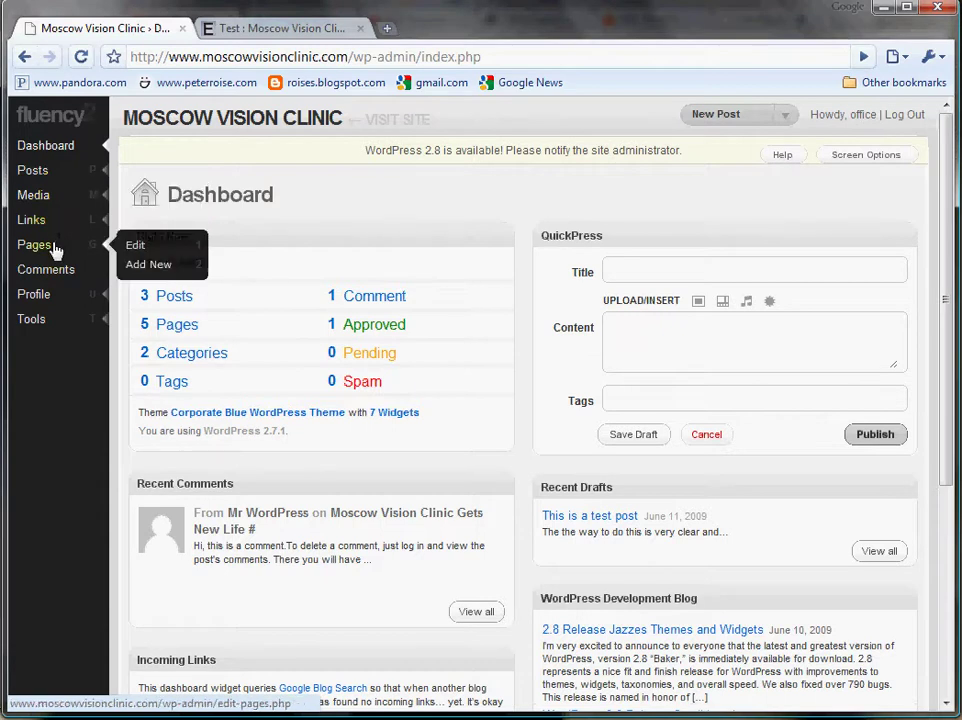
# Delete the Test page from the Pages list, leaving 4 published pages.
pyautogui.click(57, 250)
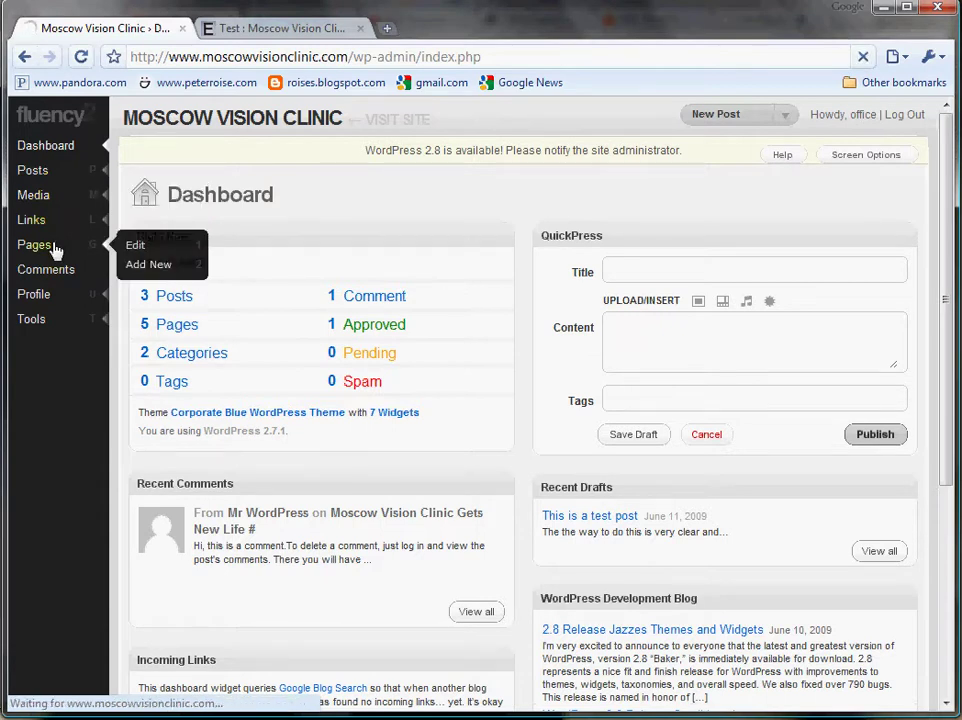
pyautogui.click(130, 248)
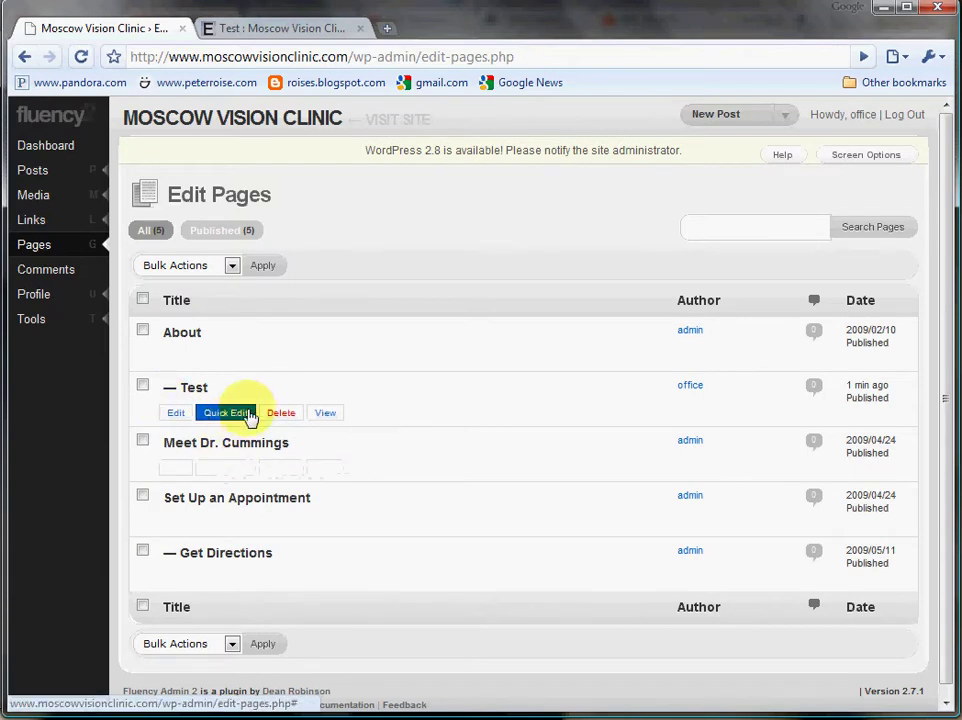
pyautogui.click(280, 412)
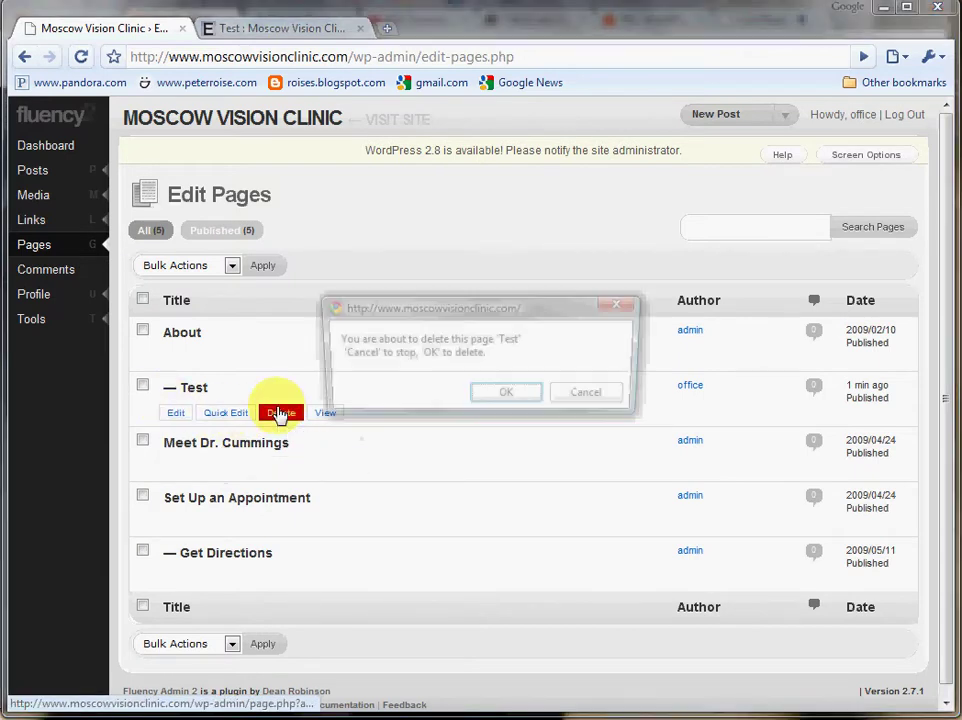
pyautogui.click(508, 396)
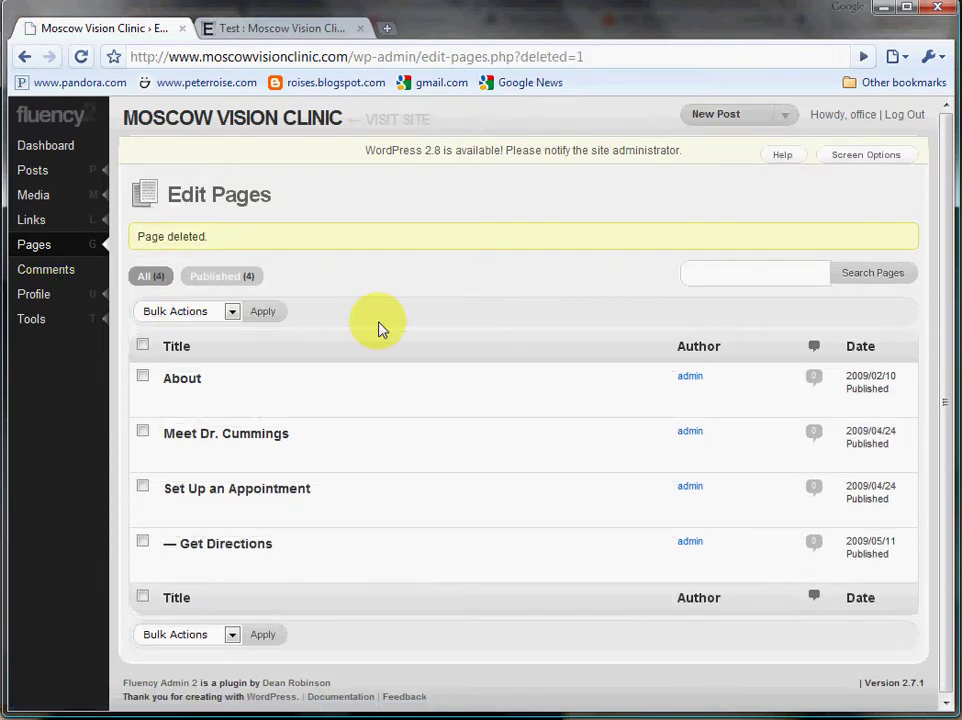
pyautogui.moveTo(459, 373)
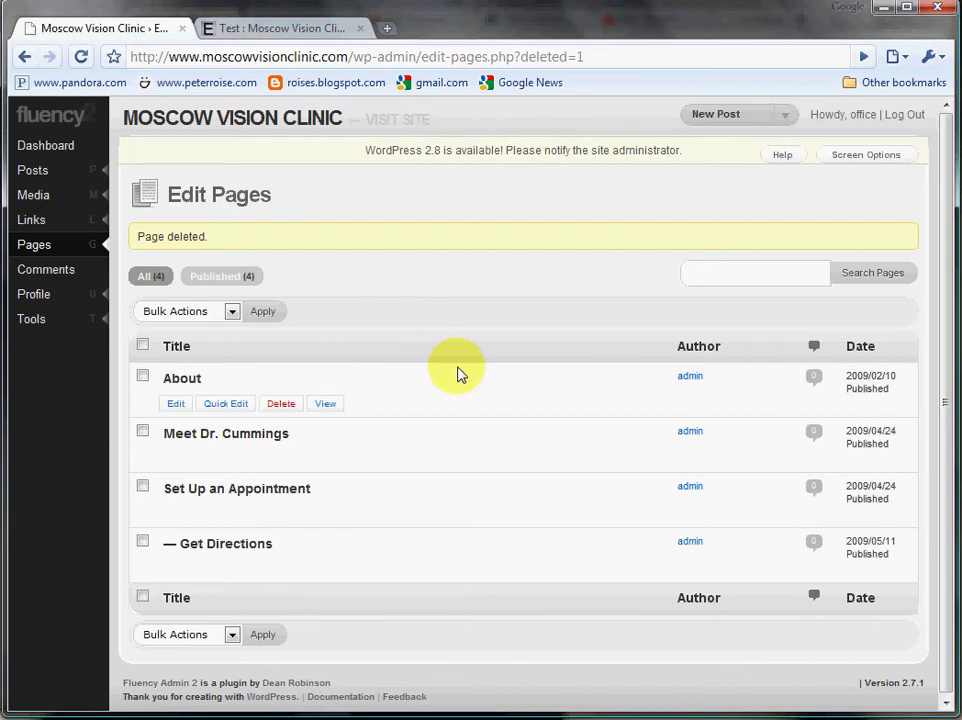